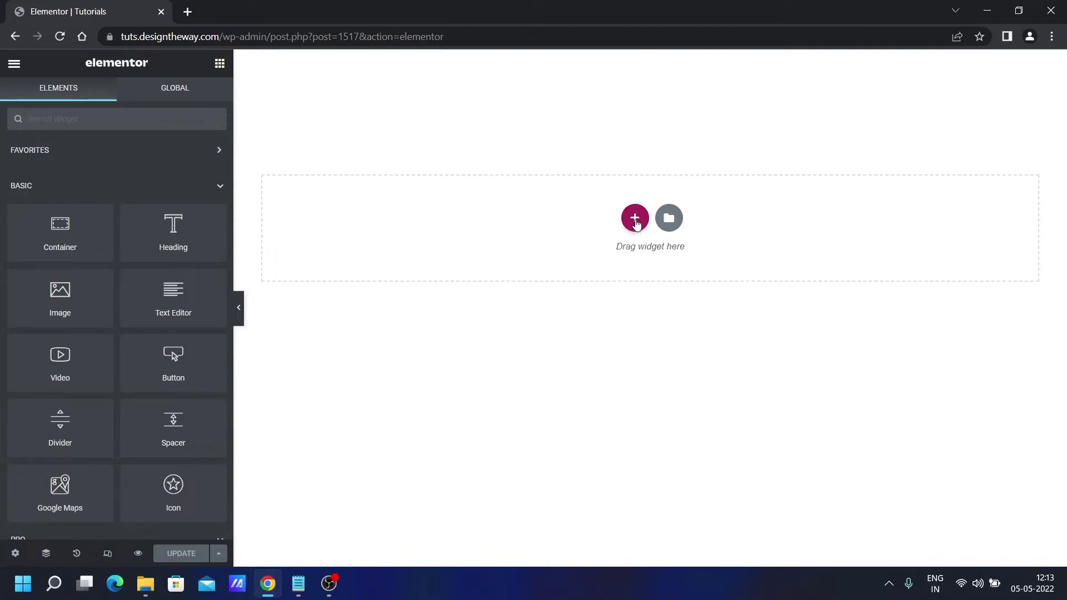
- Insert a container with two side-by-side columns and set their widths to 65% for the left and 35% for the right
left_click(634, 218)
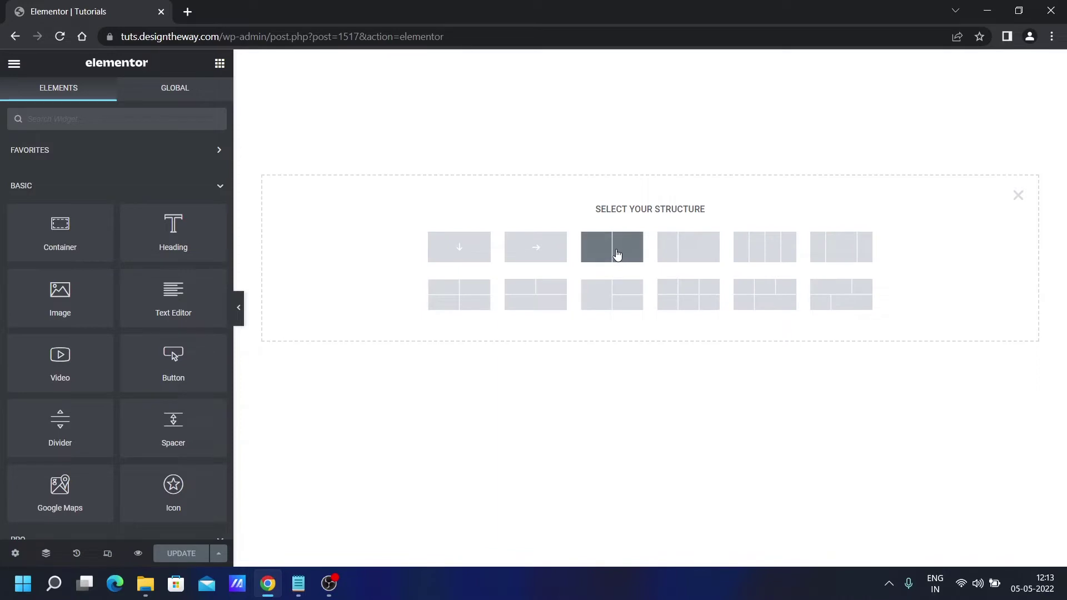
left_click(617, 253)
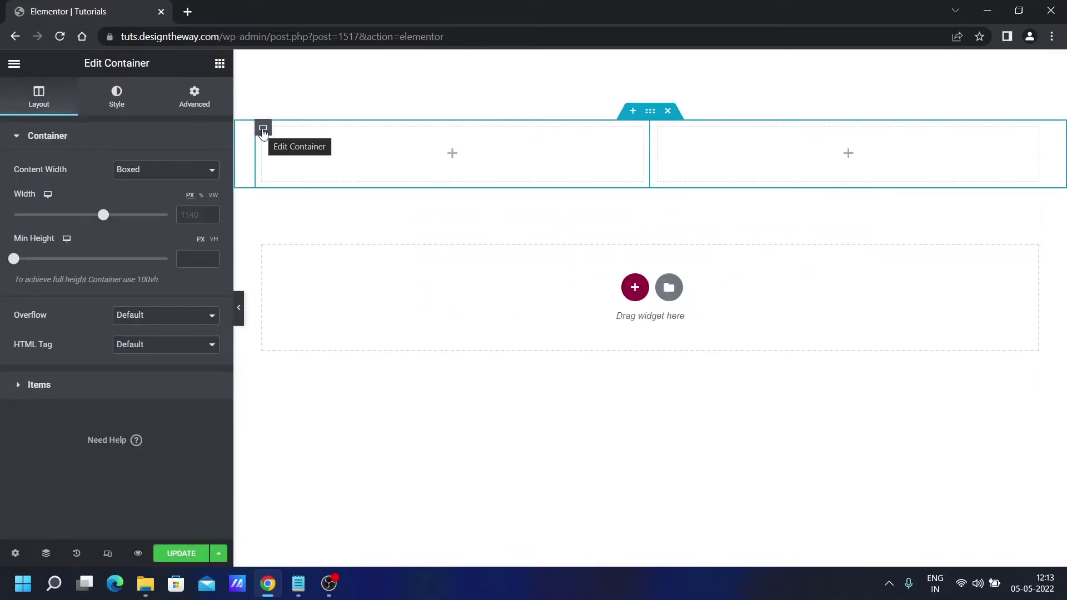
left_click(264, 129)
double_click(187, 215)
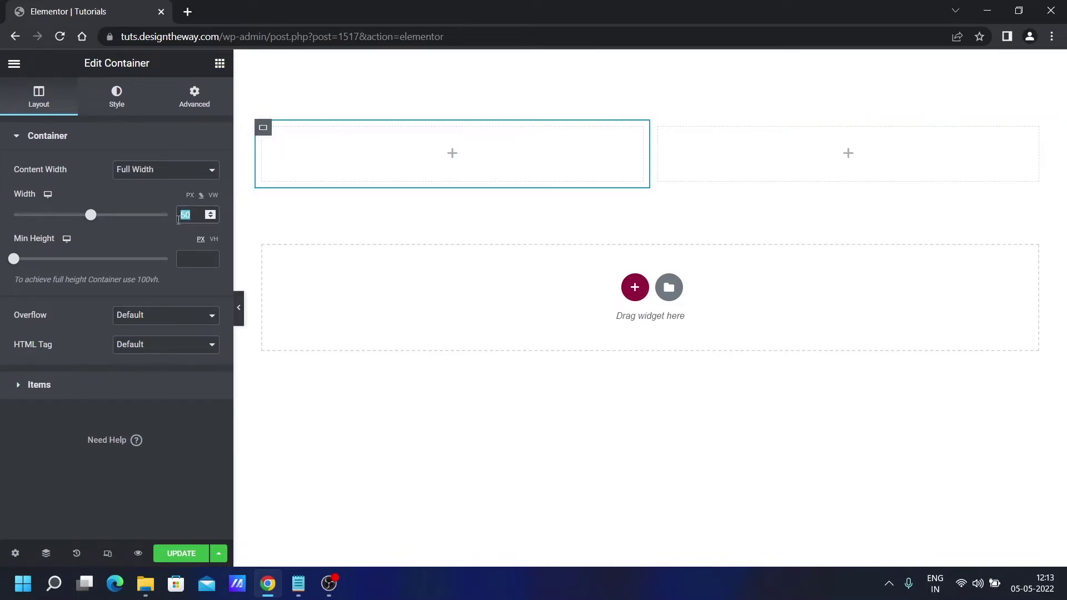
type("65")
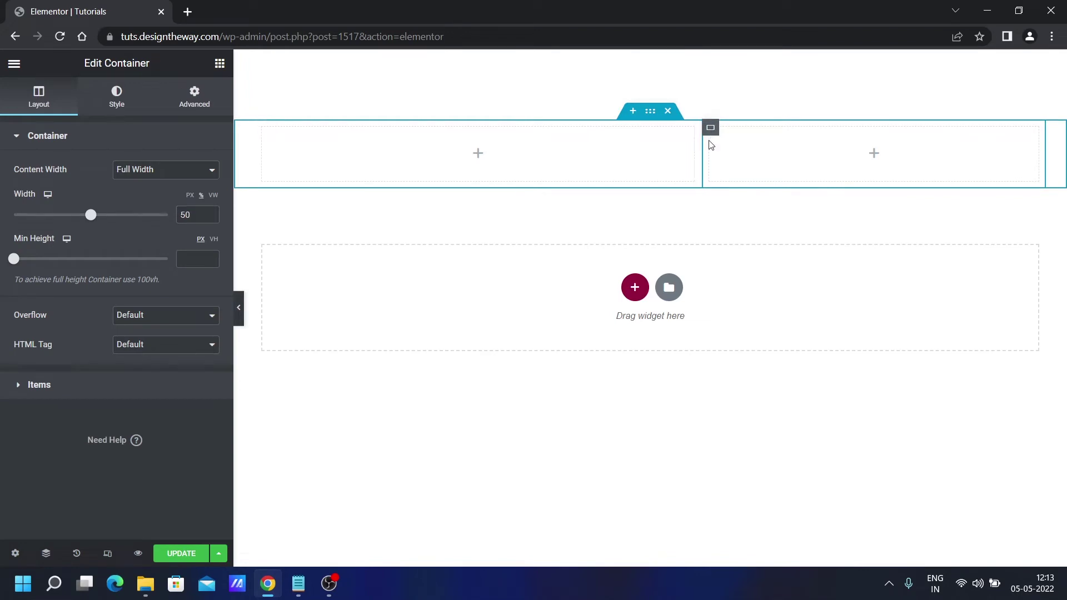
left_click(711, 129)
type("35")
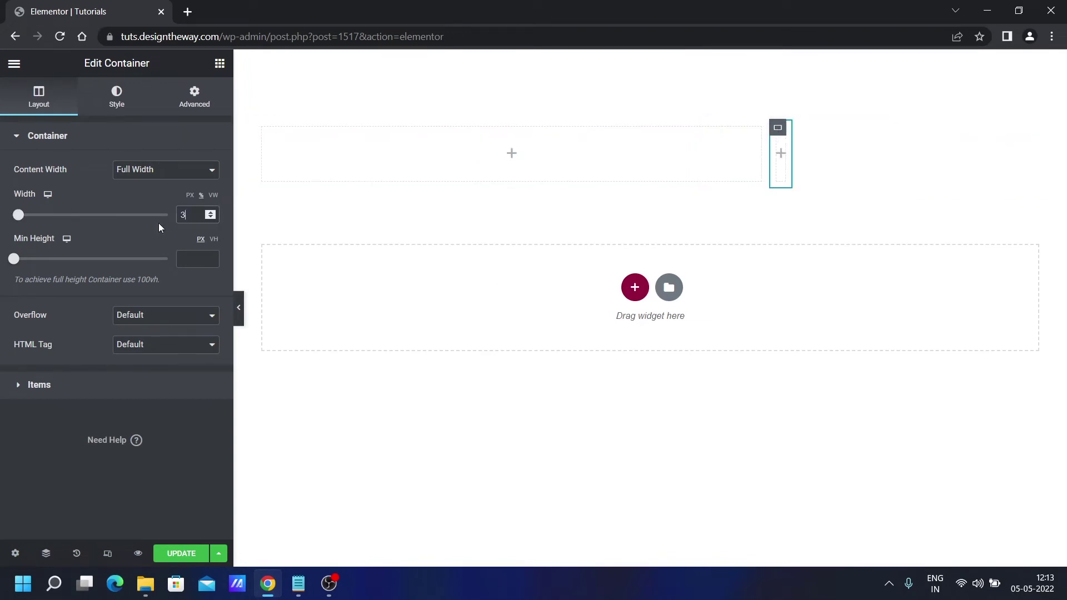
- Set the elements gap of the right column container to 20 px
left_click(92, 385)
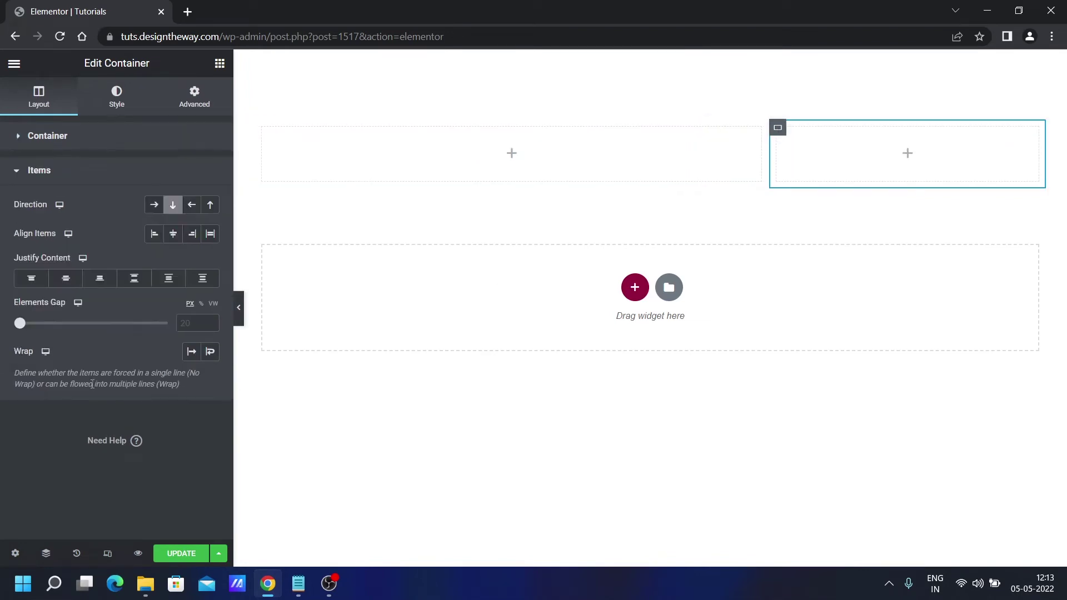
left_click(181, 323)
type("20")
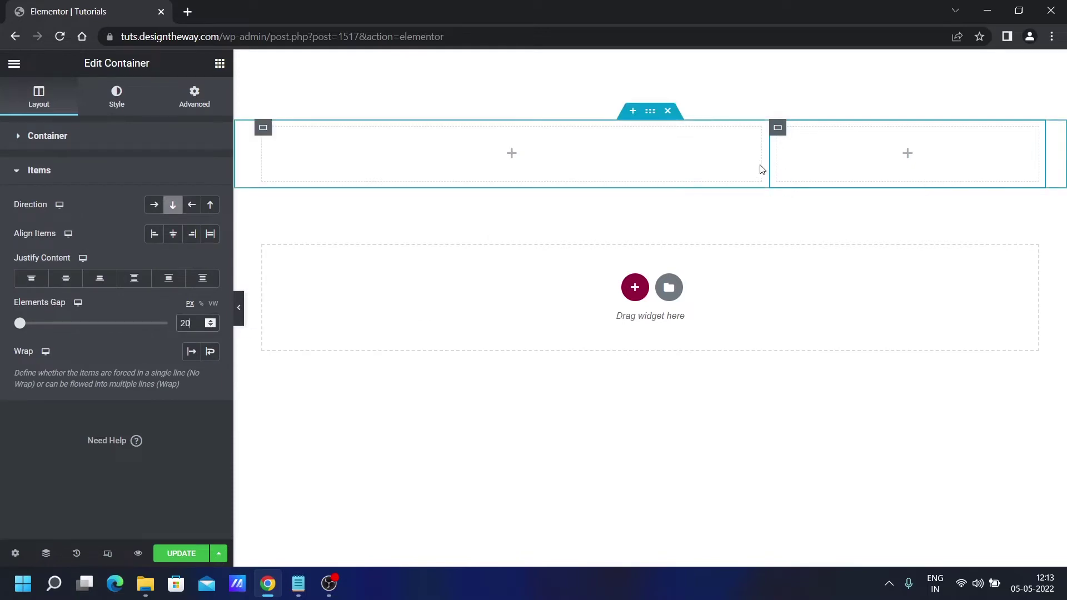
- Add a Heading widget to the left column and place a Text Editor widget below it
left_click(219, 64)
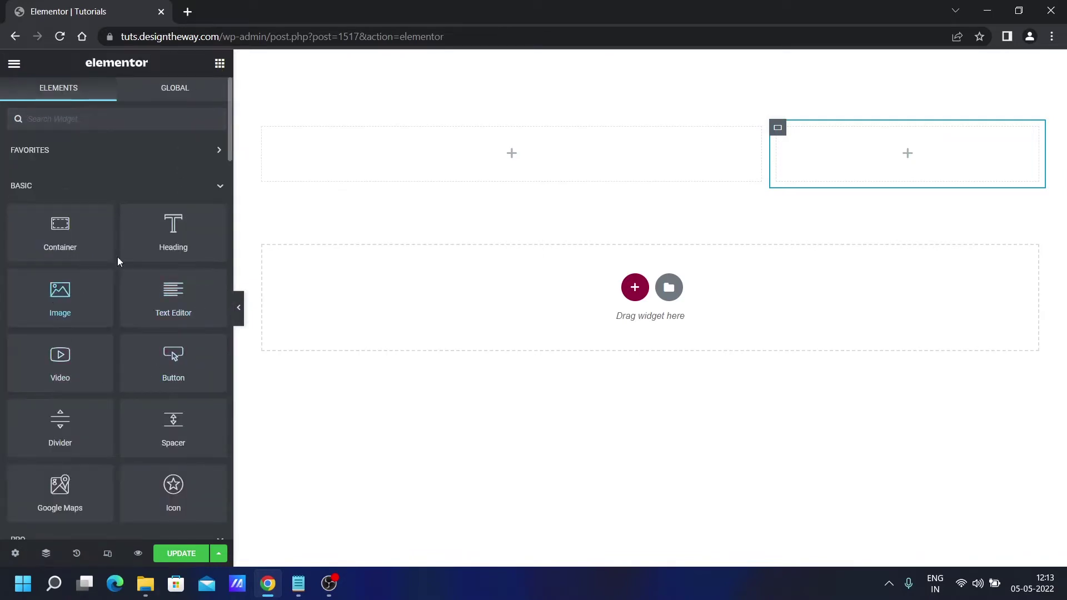
left_click_drag(168, 234, 511, 151)
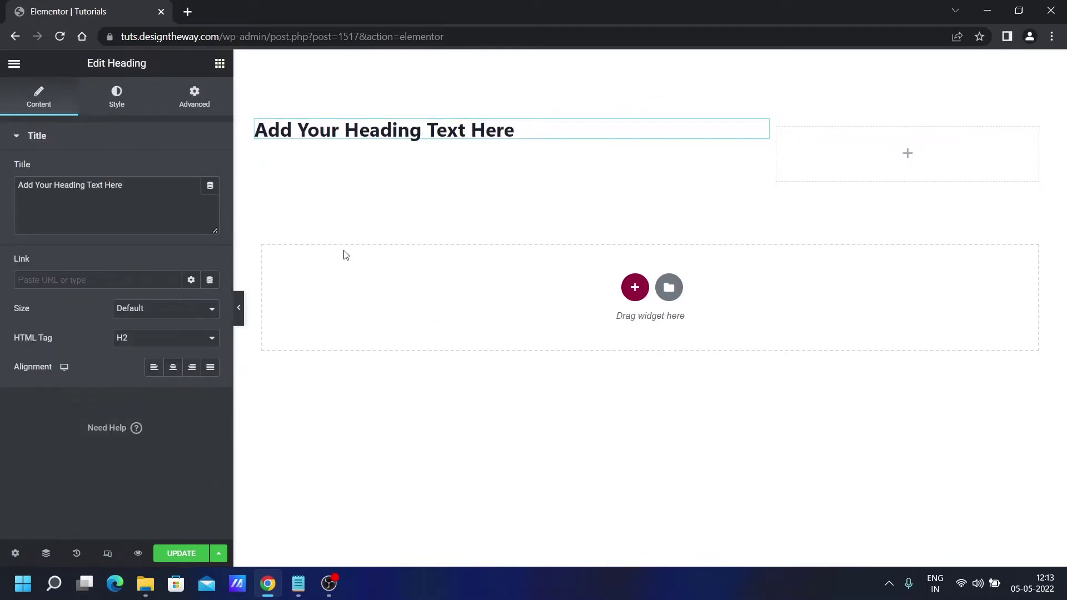
left_click(219, 64)
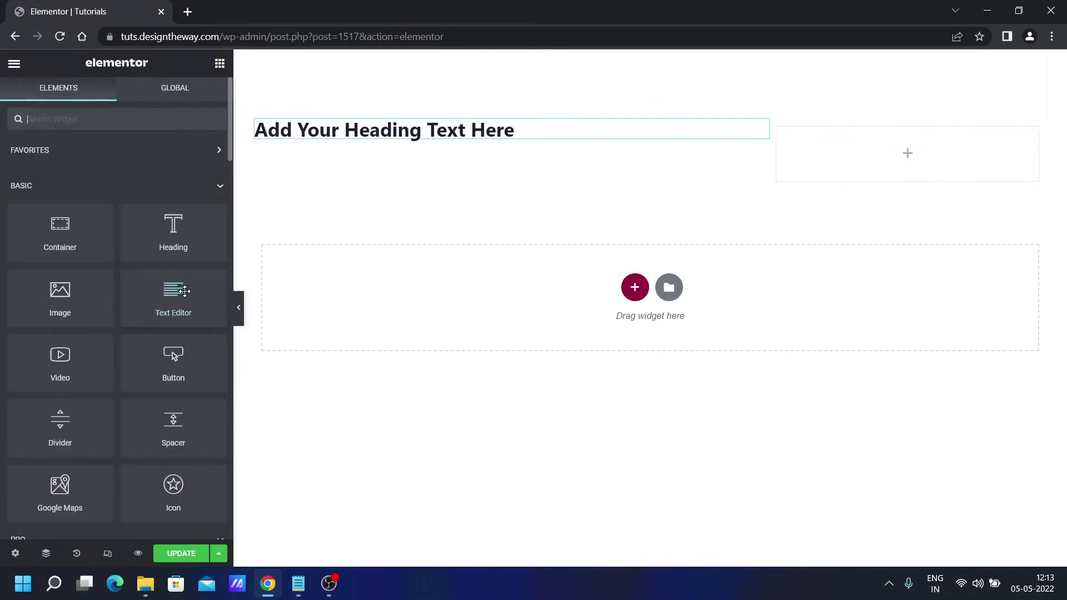
left_click_drag(185, 291, 378, 136)
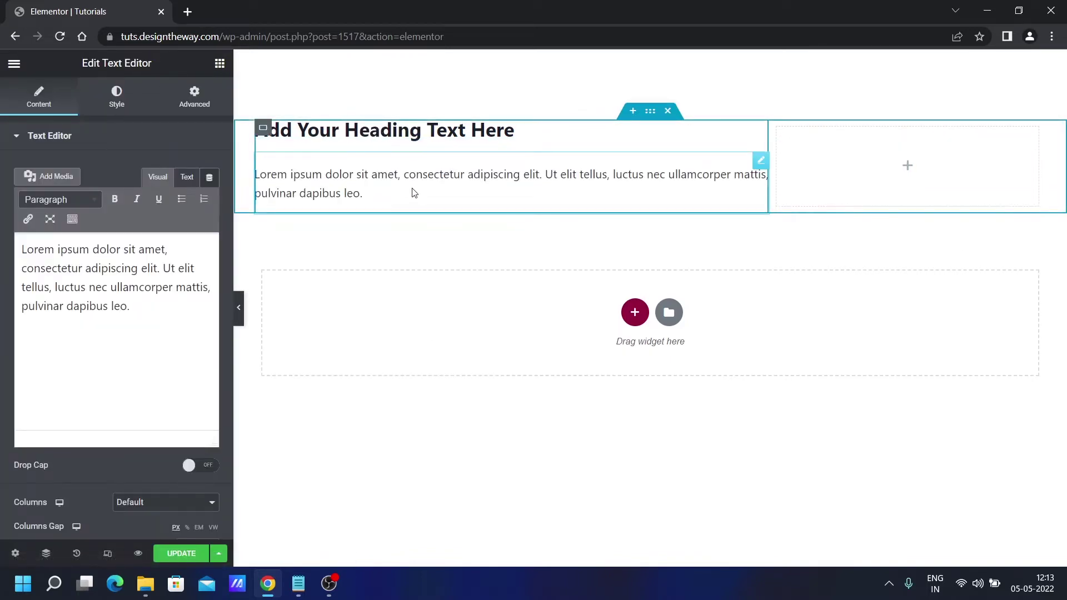
- Add an Image widget to the right column, using the library photo of the woman in a white shirt with crossed arms at Full size
left_click(219, 64)
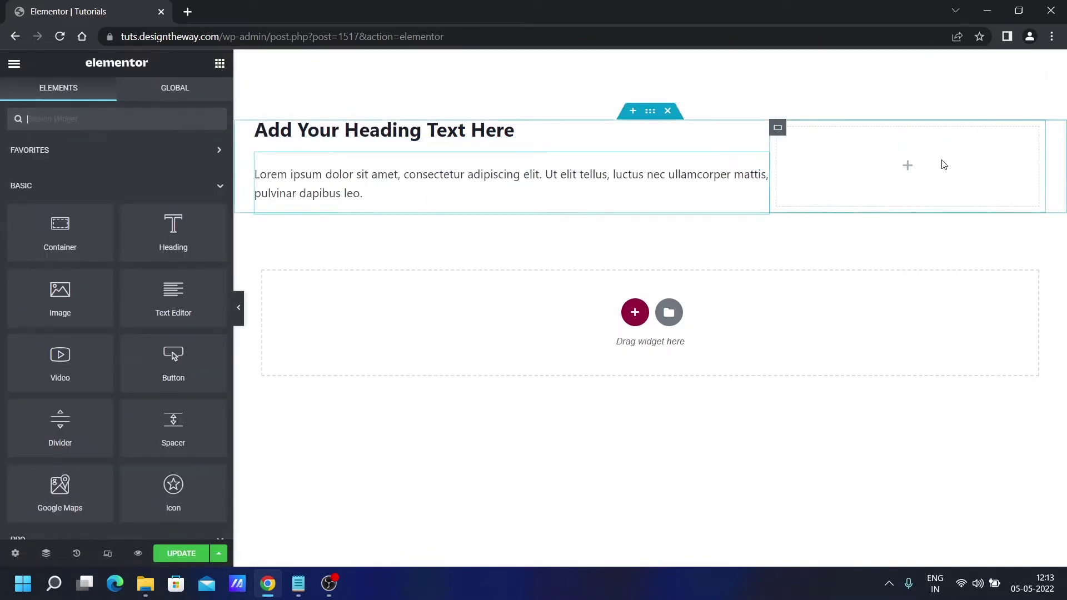
left_click_drag(58, 295, 889, 155)
left_click(128, 217)
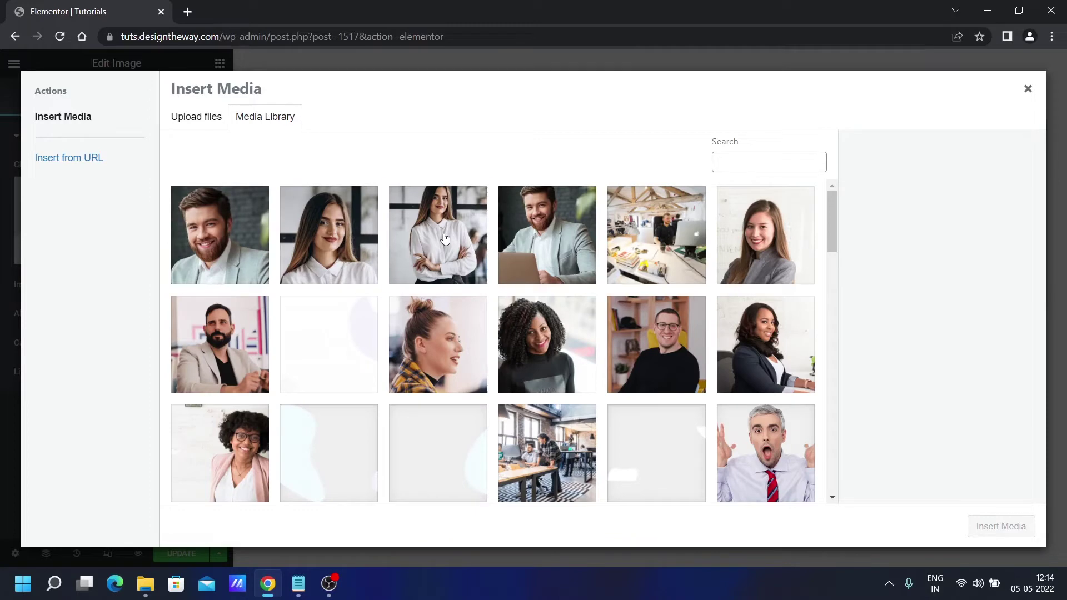
left_click(445, 238)
left_click(1009, 526)
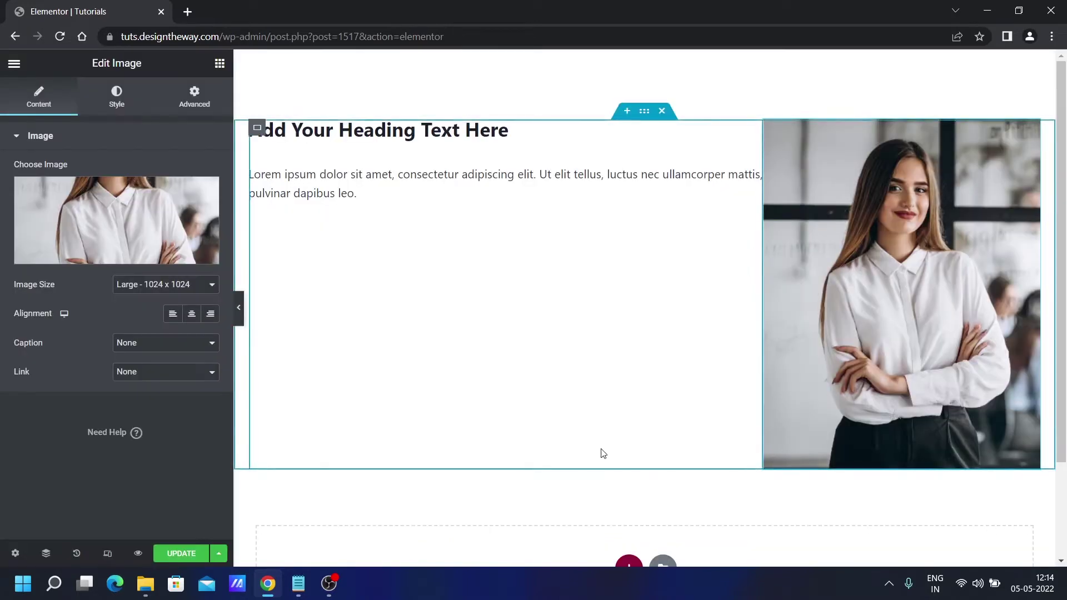
left_click(207, 286)
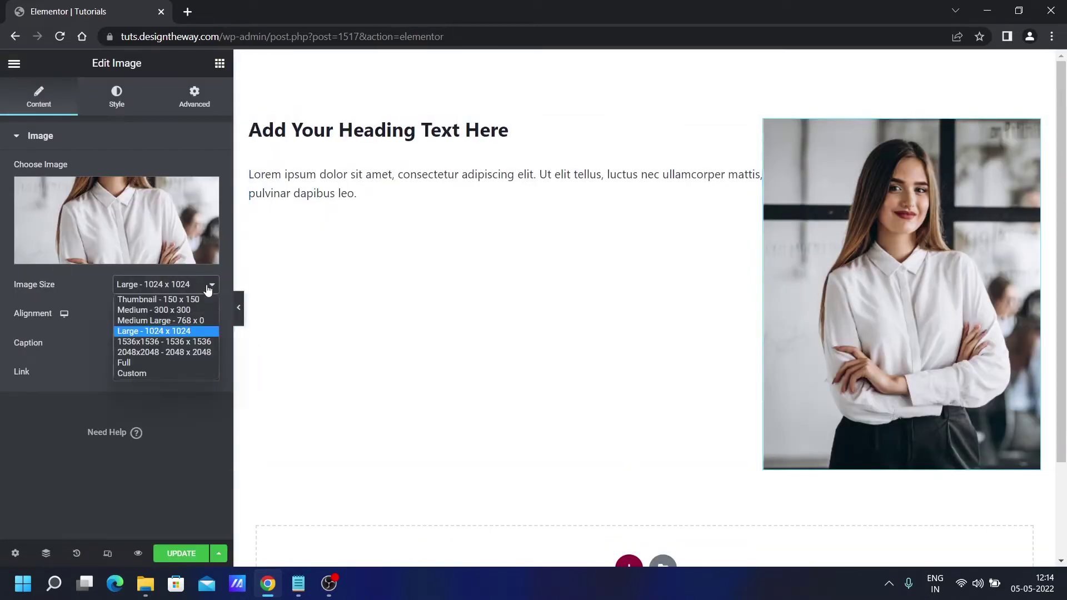
left_click(147, 362)
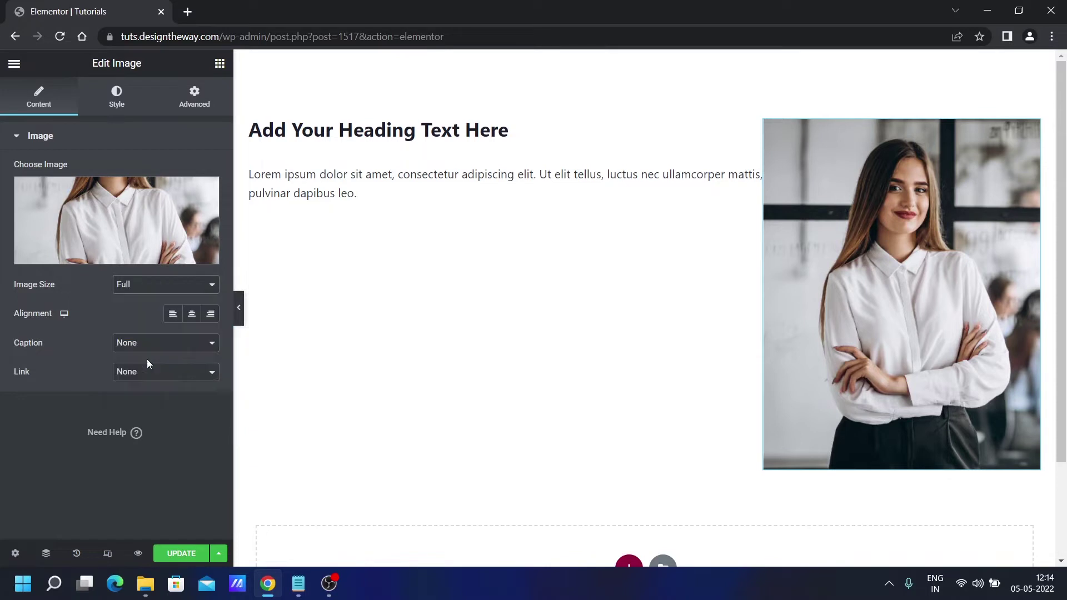
- Align the parent container's items to the center and set its elements gap to 20 px
left_click(643, 114)
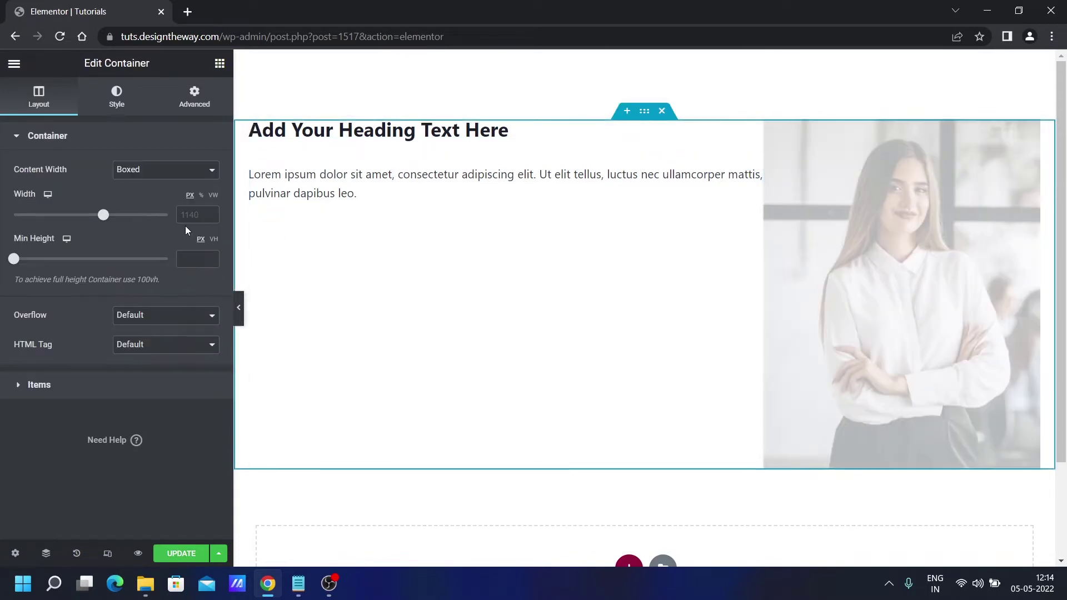
left_click(56, 386)
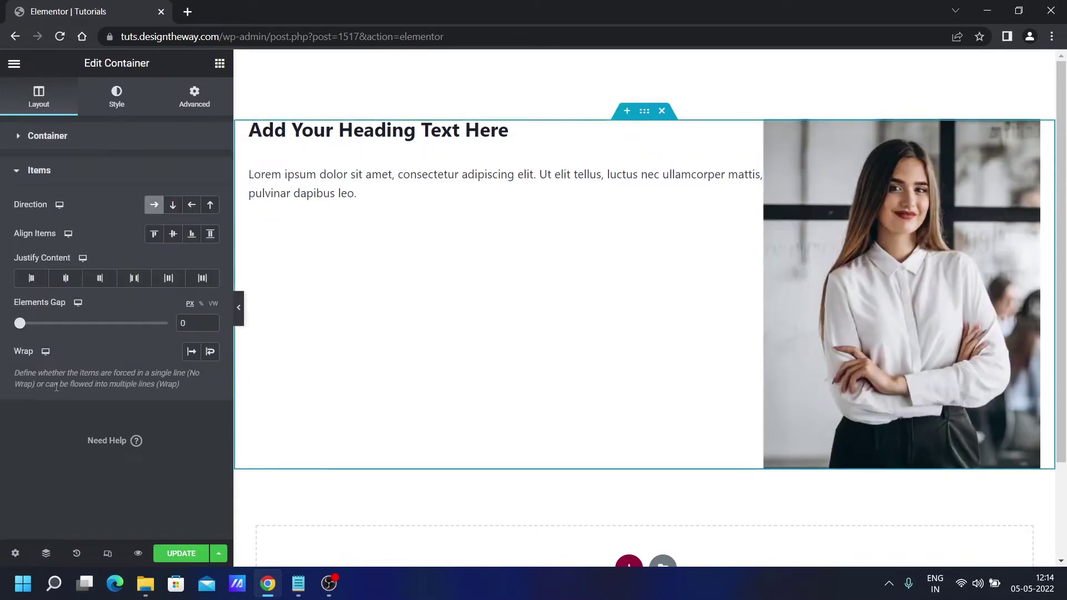
left_click(173, 235)
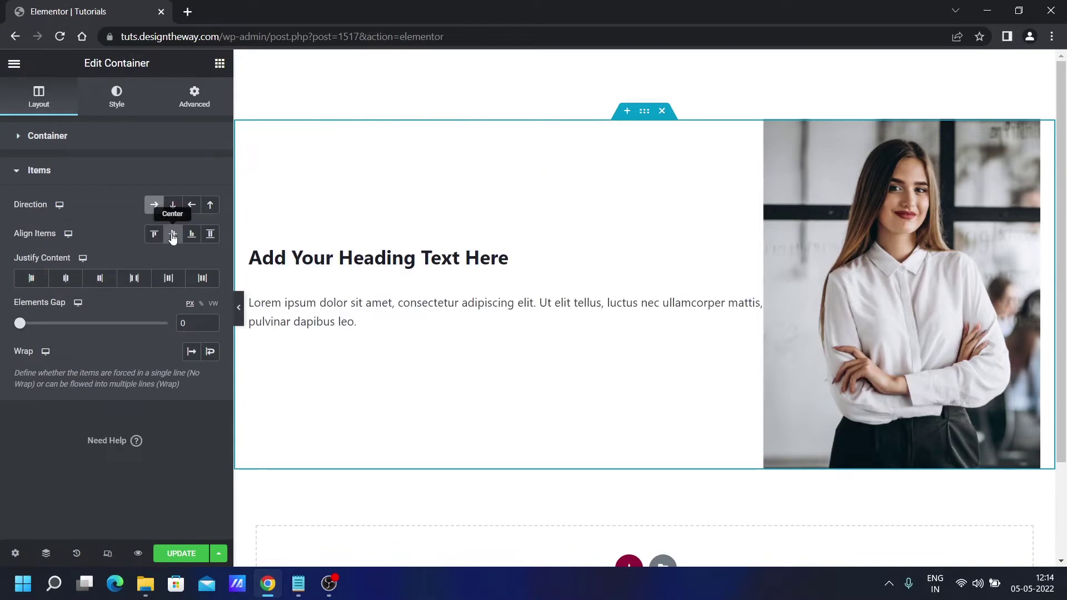
left_click(240, 315)
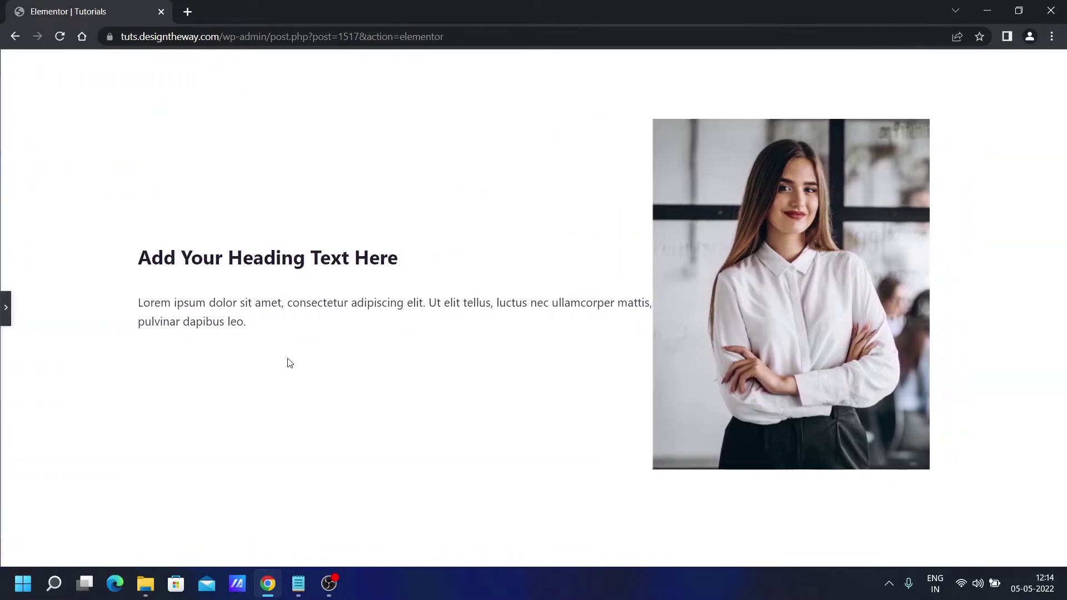
left_click(4, 311)
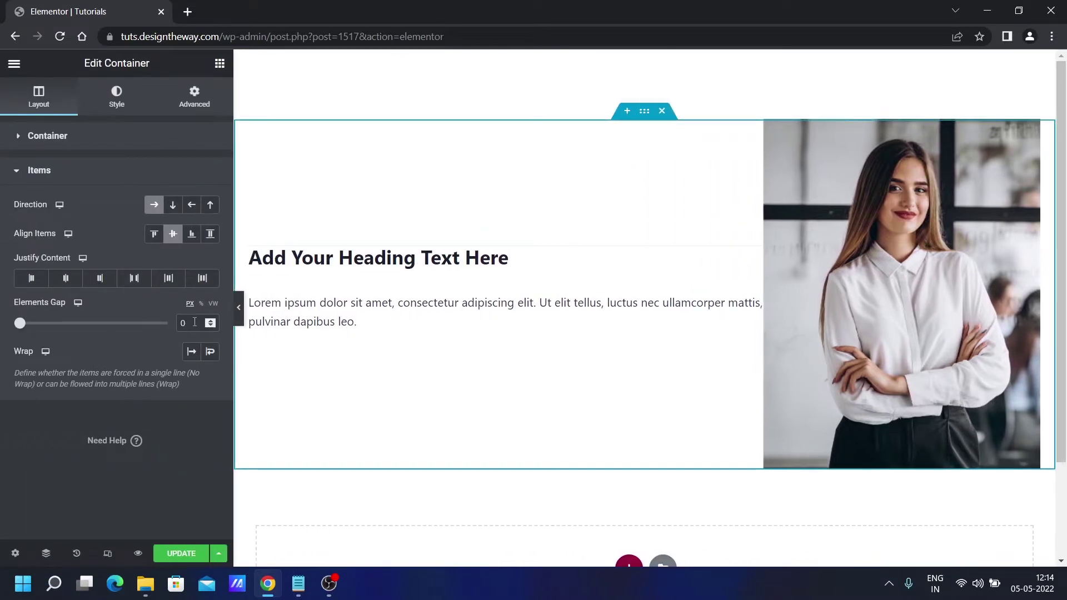
left_click_drag(195, 321, 180, 325)
type("20")
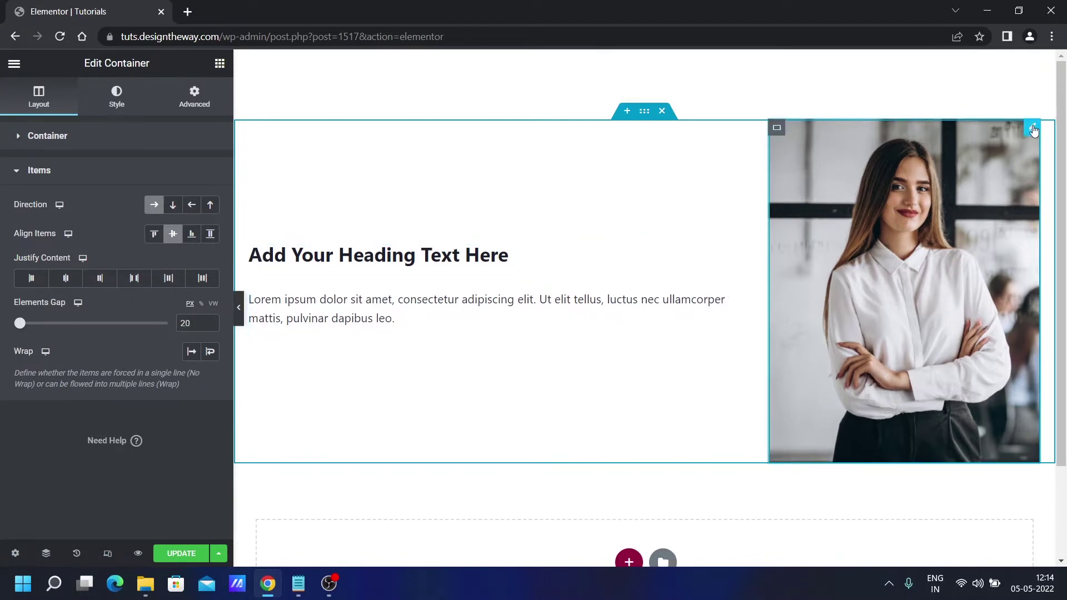
- Assign the CSS class card-container to the image widget
left_click(1032, 130)
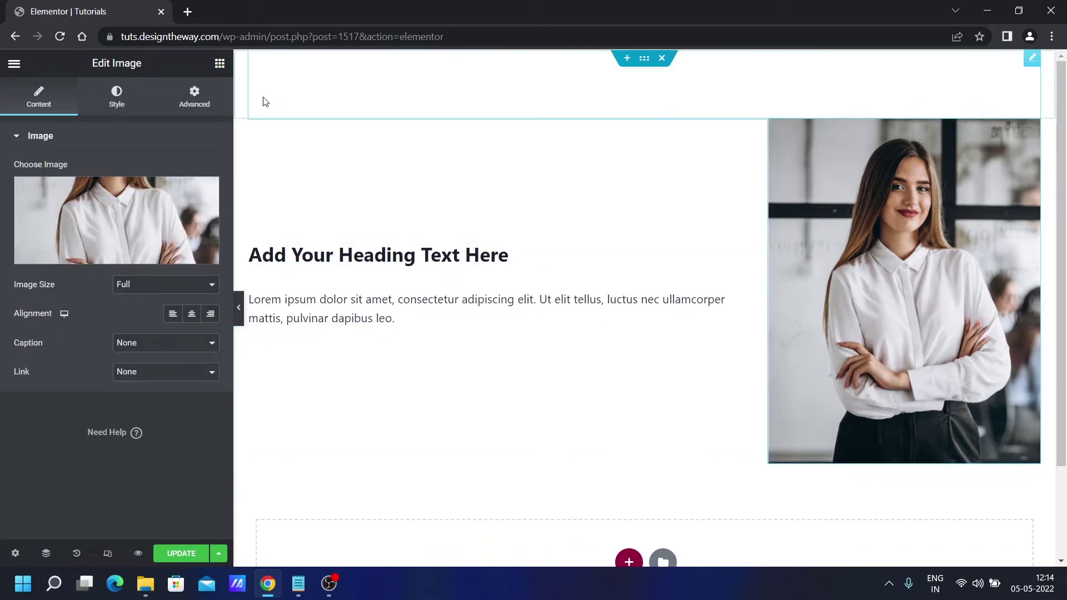
left_click(196, 98)
scroll(89, 338, "down", 2)
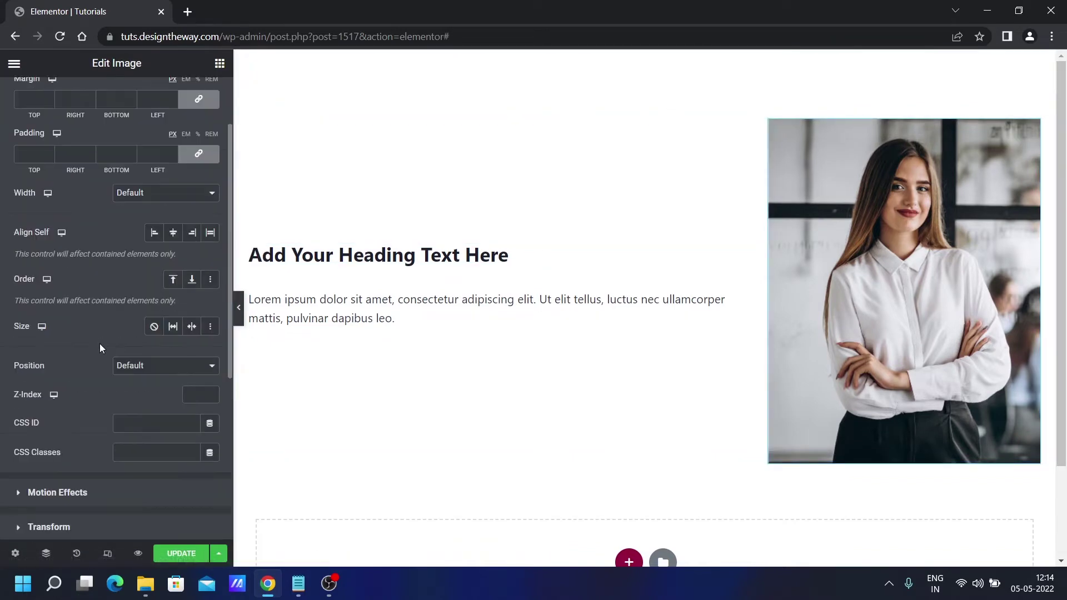
left_click(138, 456)
type("card-")
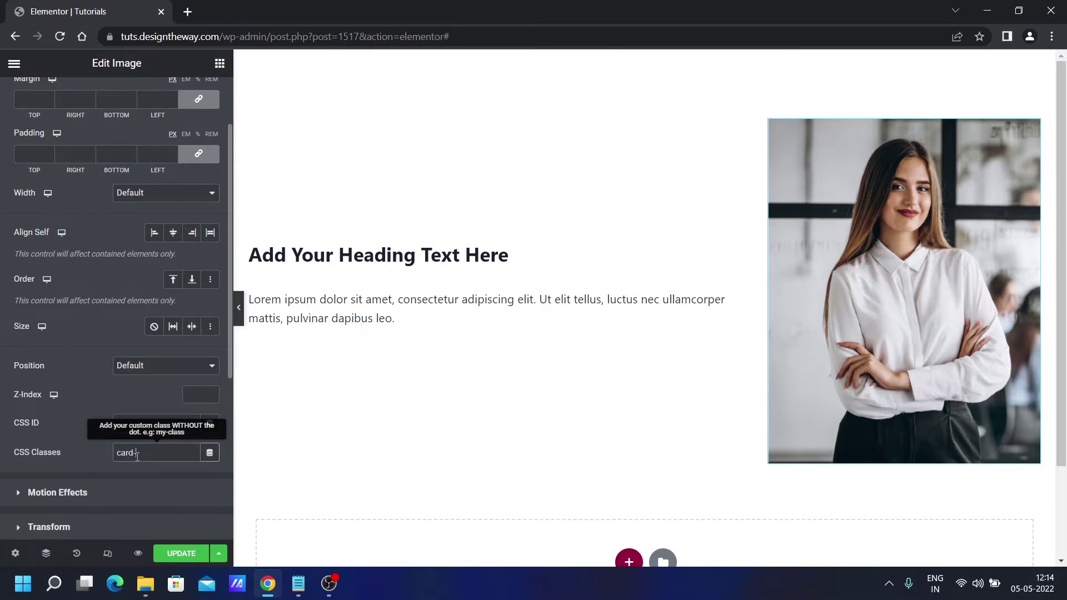
type("container")
left_click_drag(183, 451, 83, 450)
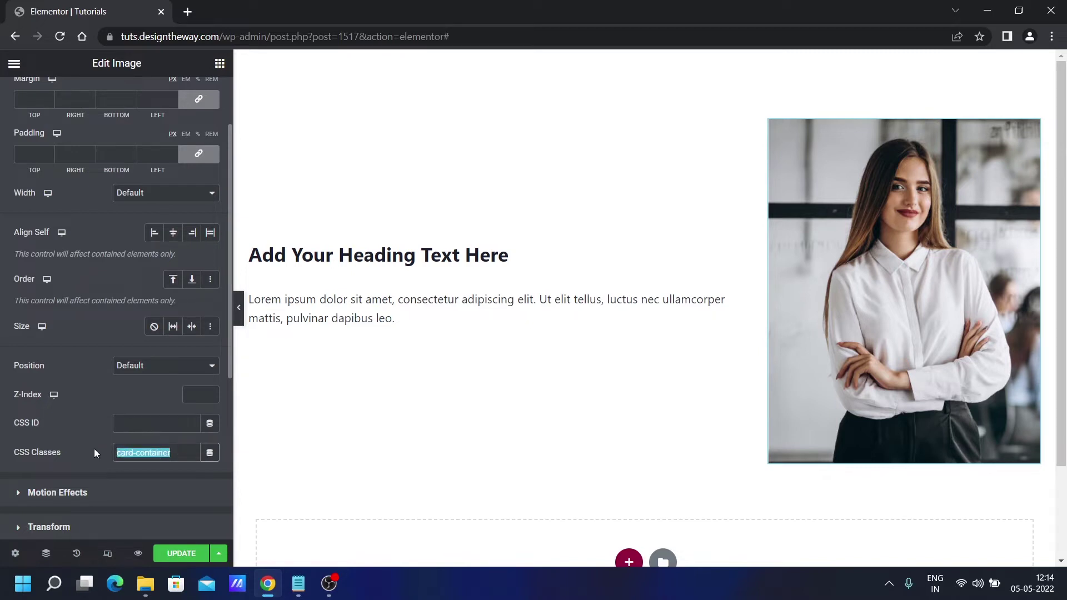
left_click(94, 451)
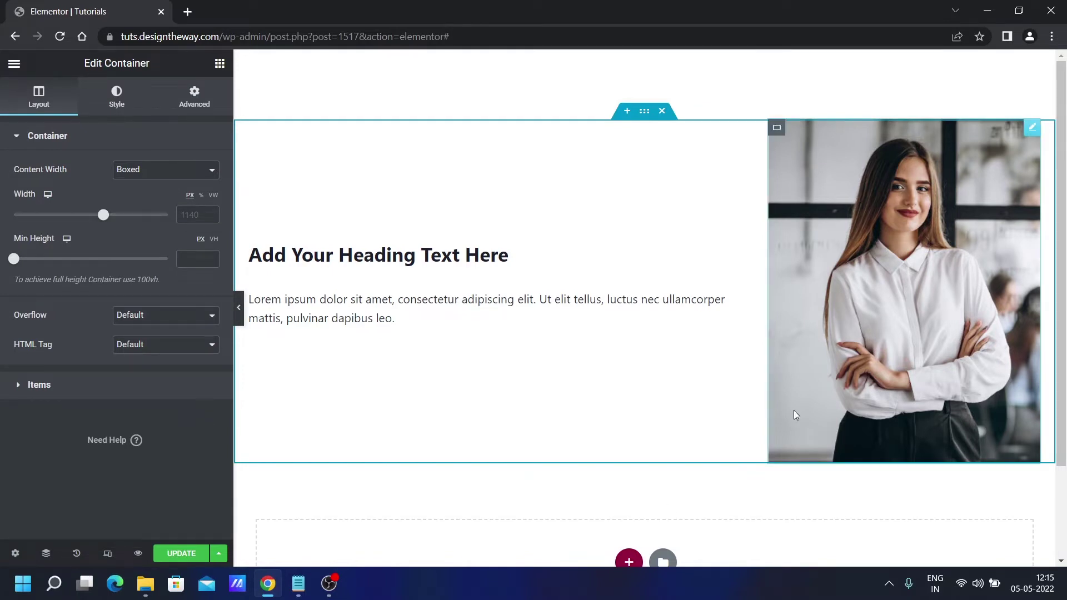
- Paste the copied .card-container CSS code with the #FF5454 color into the custom CSS of the right column container
left_click(777, 129)
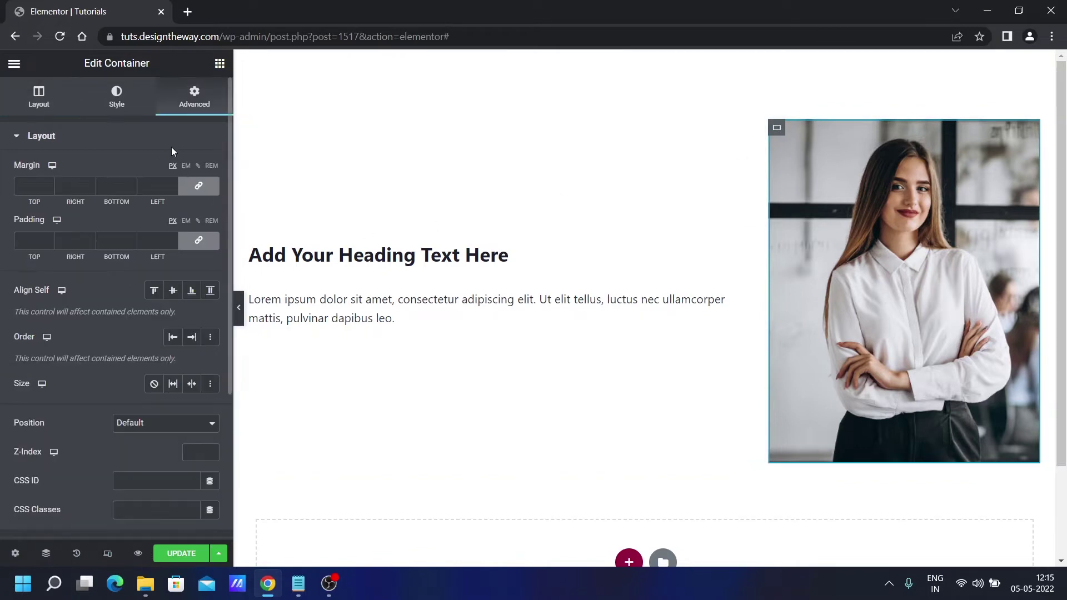
scroll(150, 212, "down", 3)
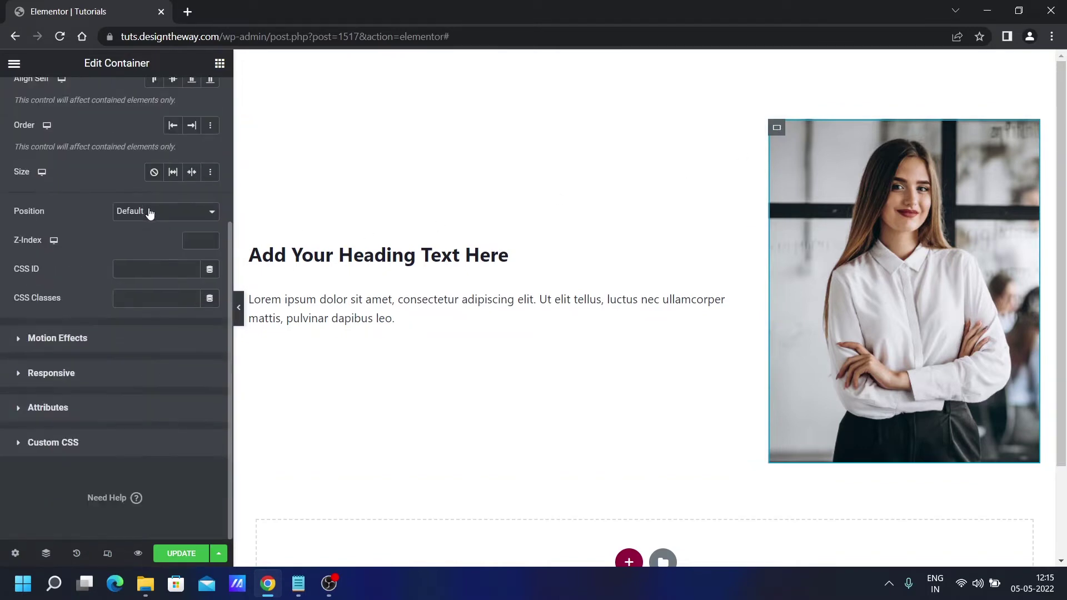
left_click(103, 443)
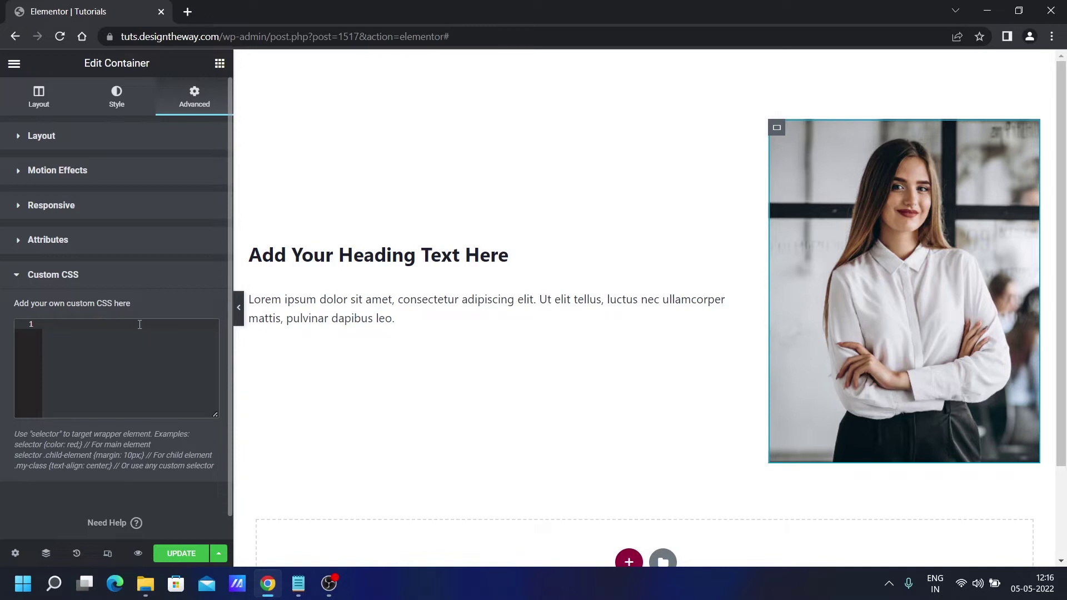
key("ctrl+v")
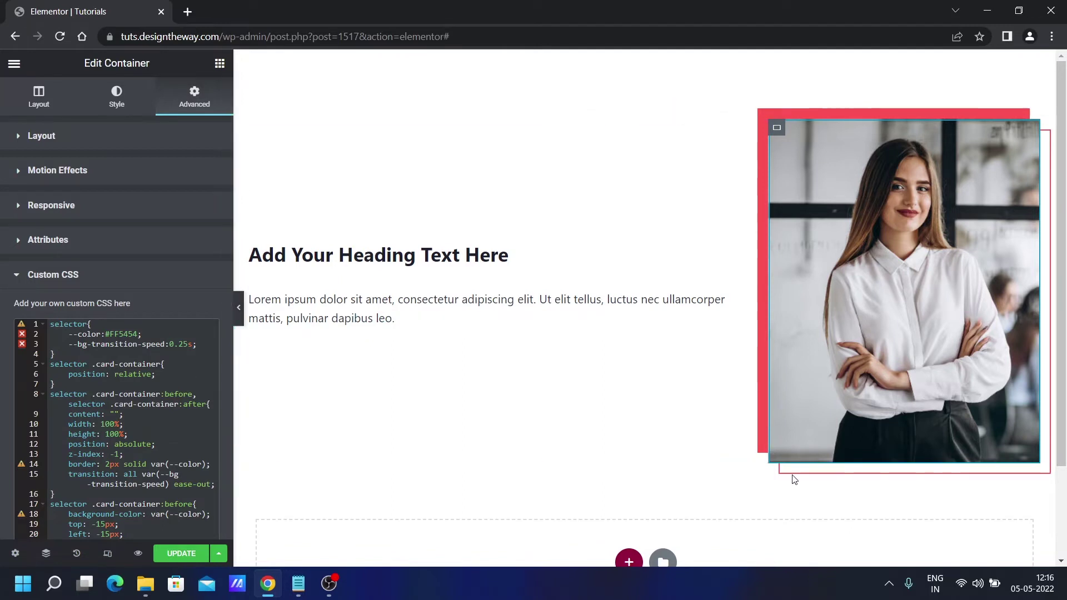
- Set the right column container's padding to 20 px on all sides
left_click(106, 144)
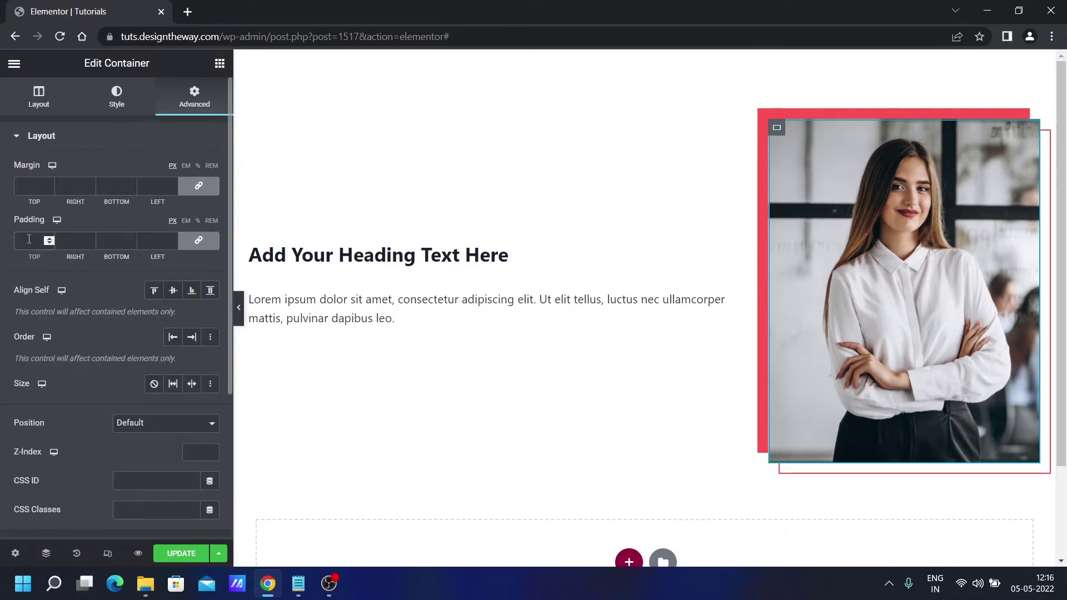
left_click(29, 240)
type("20")
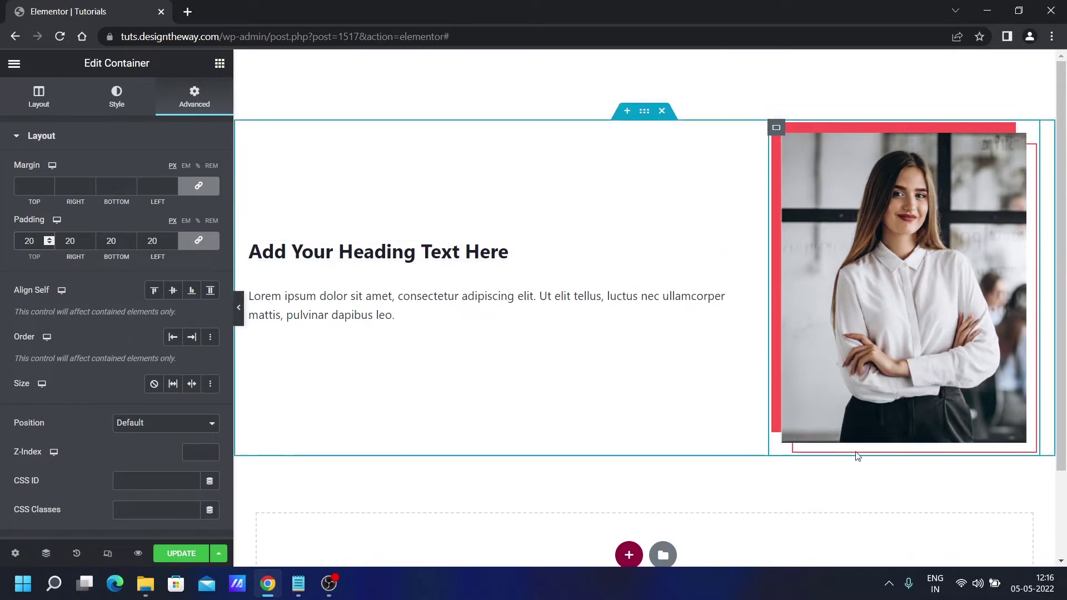
- Open the right column container's custom CSS and examine the code for the image frame
scroll(126, 328, "down", 4)
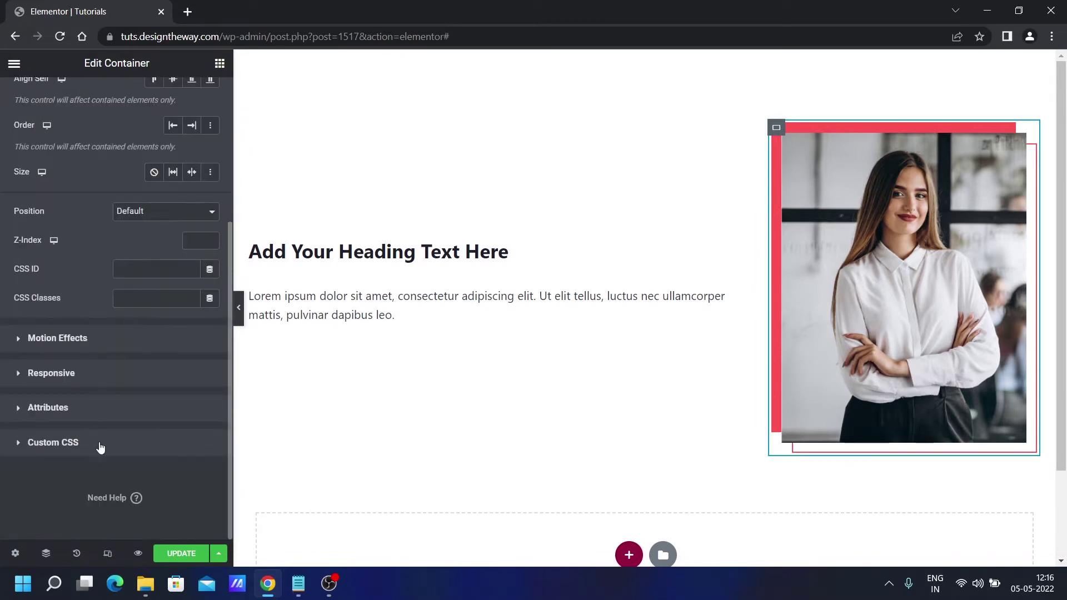
left_click(100, 443)
scroll(124, 412, "down", 3)
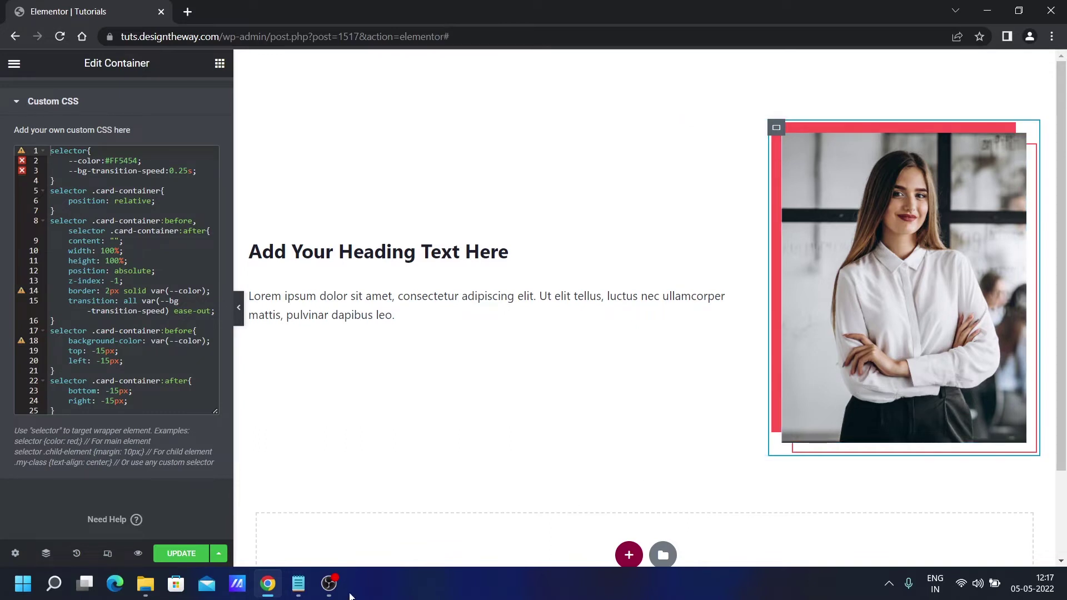
- Append hover animation rules to the custom CSS, setting :hover:before to top and left 15px and :hover:after to bottom and right 15px
left_click(67, 409)
key("Return")
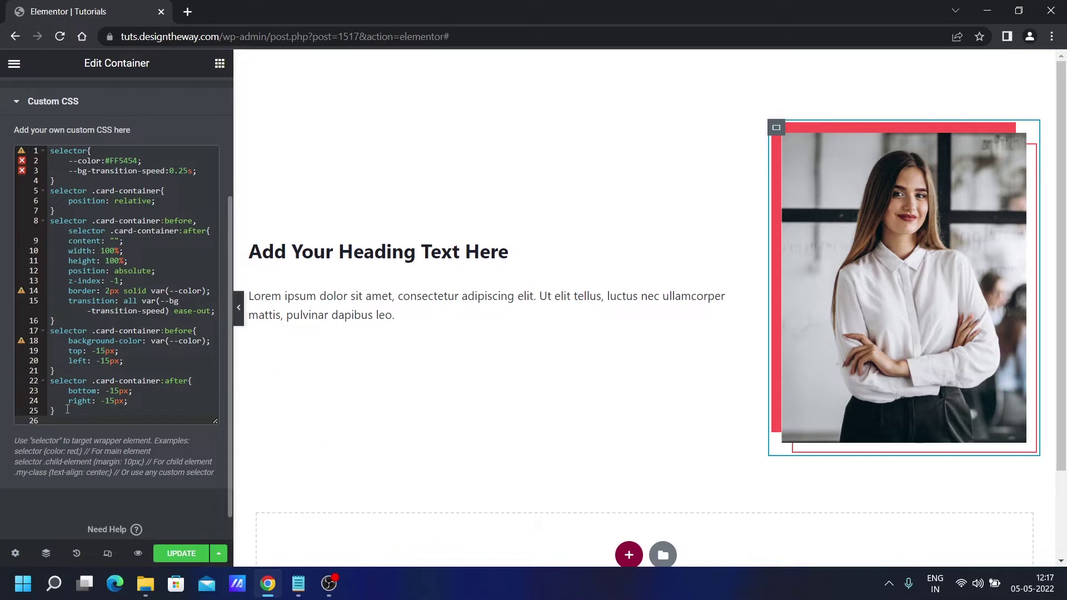
type("/* Hover animation */  selector .card-container:hover:before {   top: 15px;   left: 15px; } selector .card-container:hover:after {   bottom: 15px;   right: 15px; }")
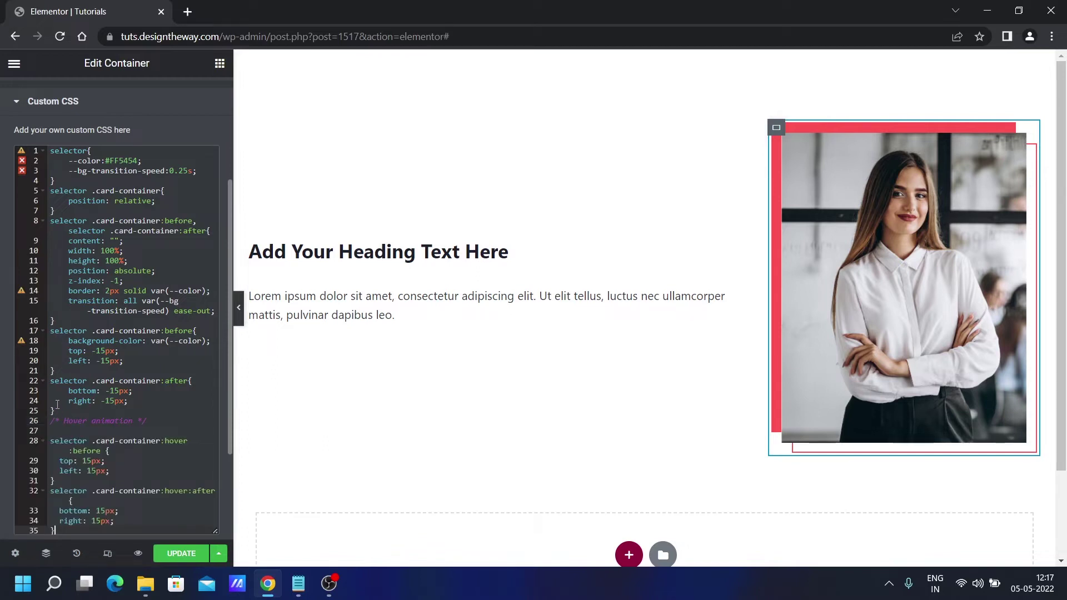
left_click(58, 405)
left_click(66, 414)
key("Return")
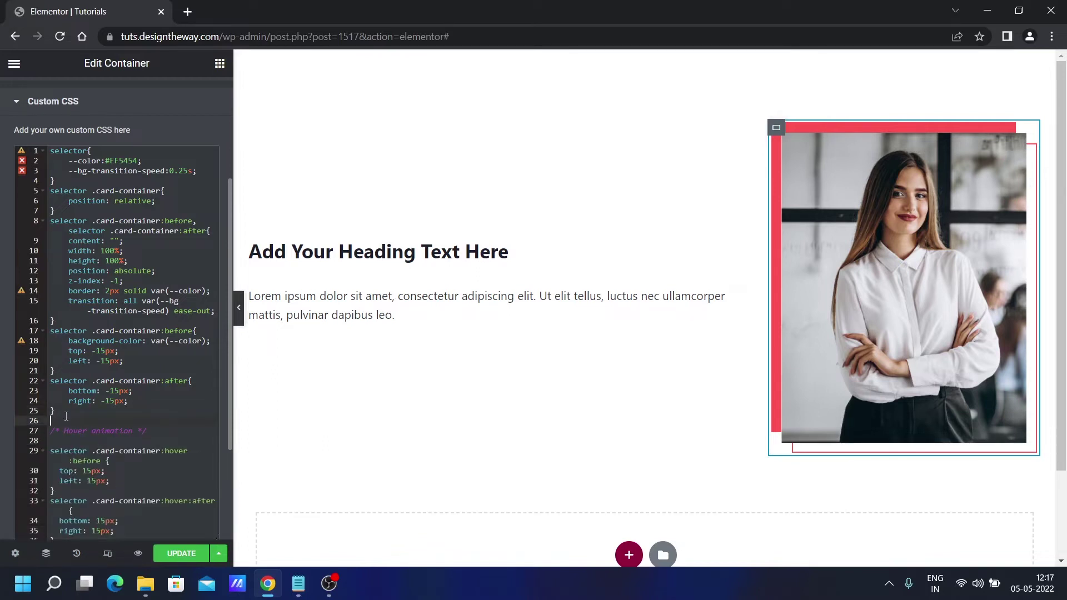
scroll(147, 401, "down", 2)
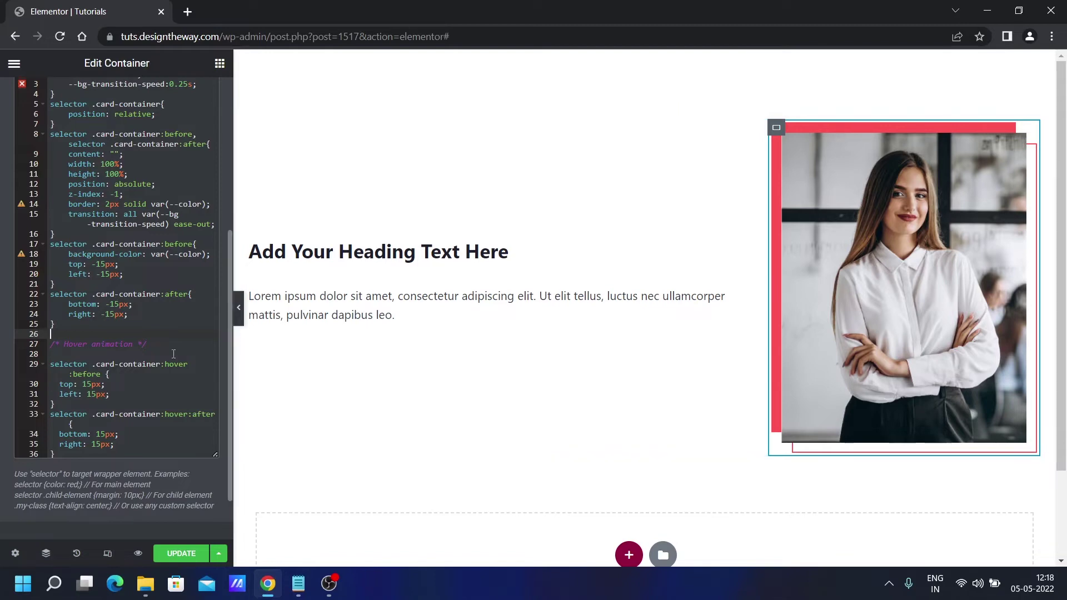
scroll(173, 354, "up", 3)
scroll(174, 354, "down", 2)
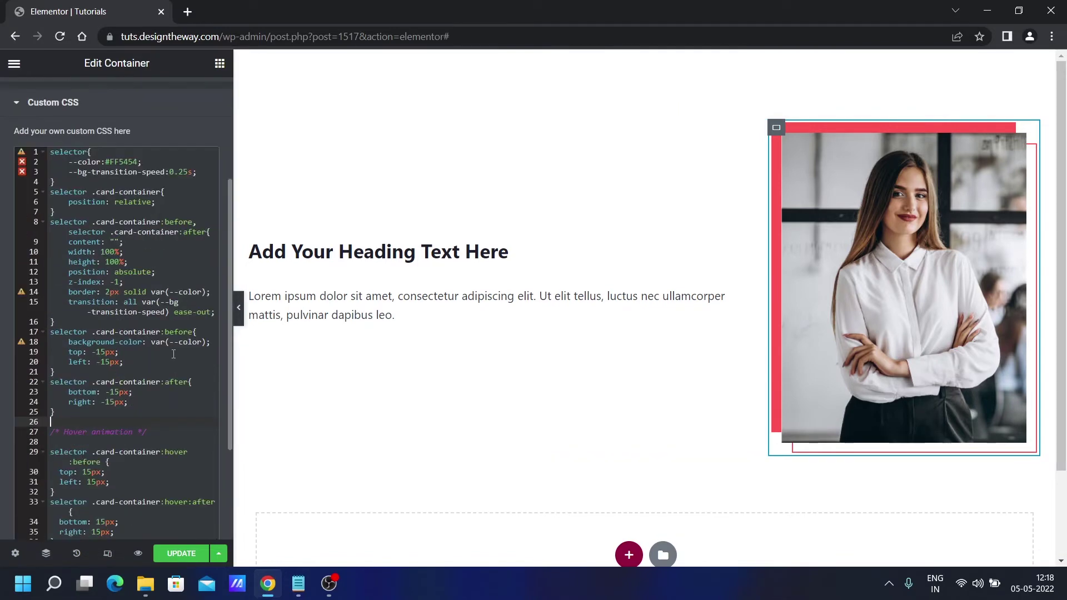
scroll(173, 354, "down", 1)
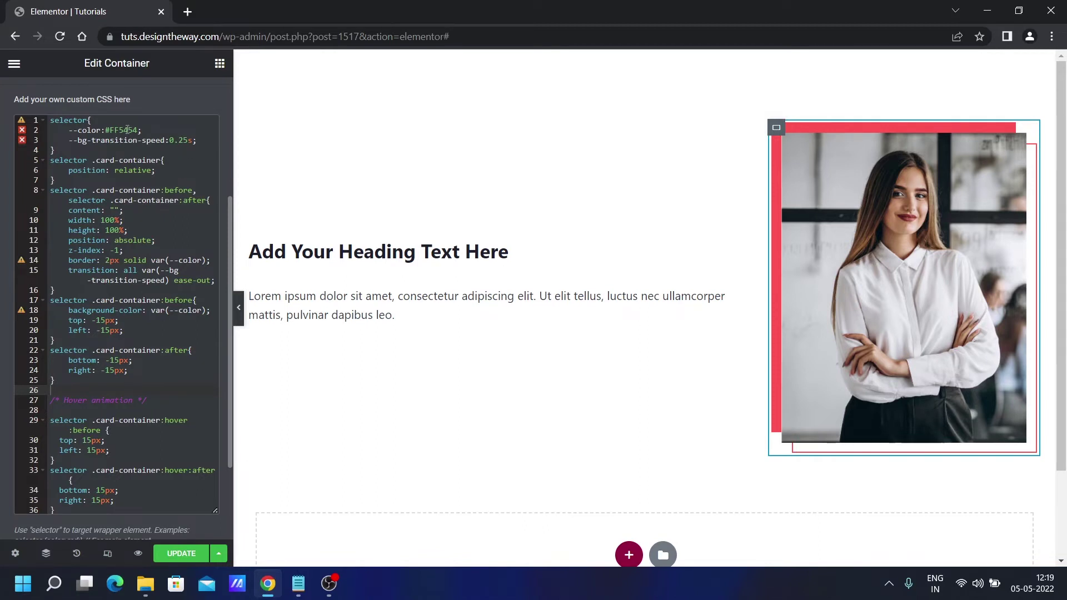
- Try #FF6 as the frame color in the custom CSS and undo the change
left_click_drag(123, 129, 138, 129)
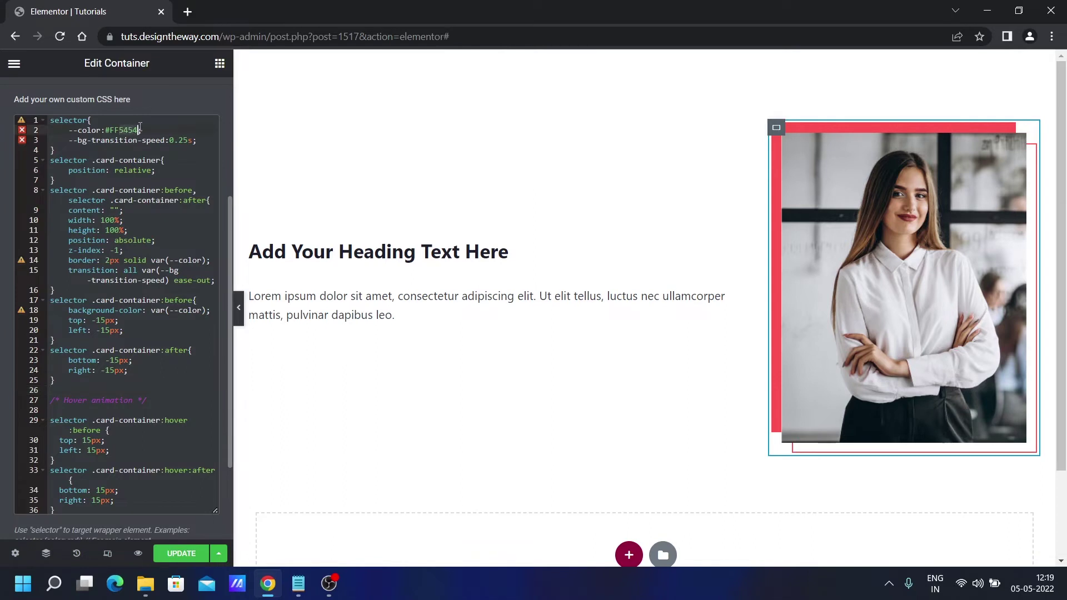
type("6")
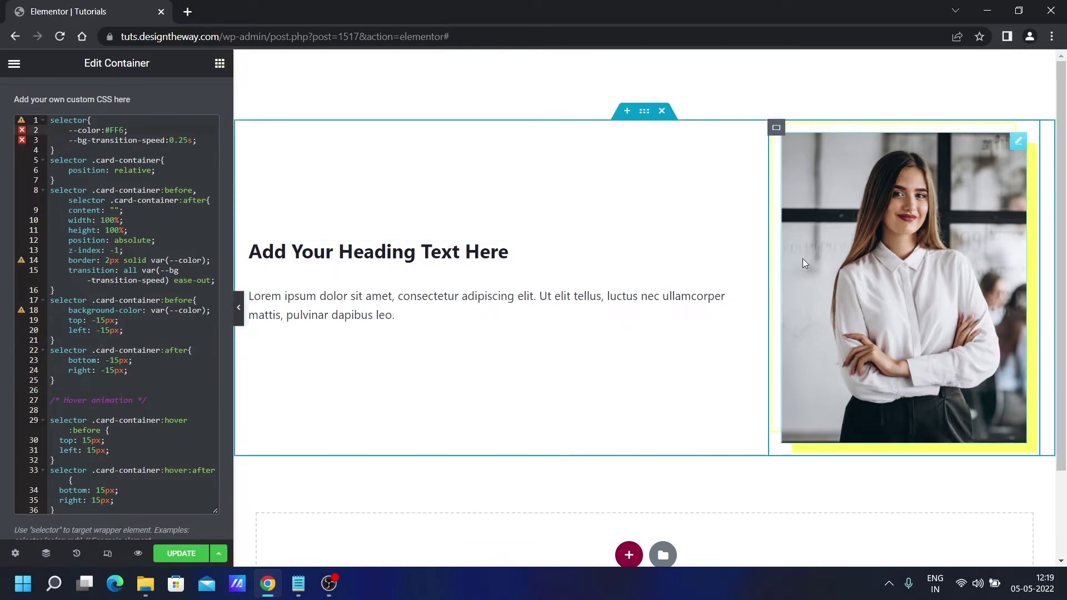
left_click(146, 132)
key("ctrl+z")
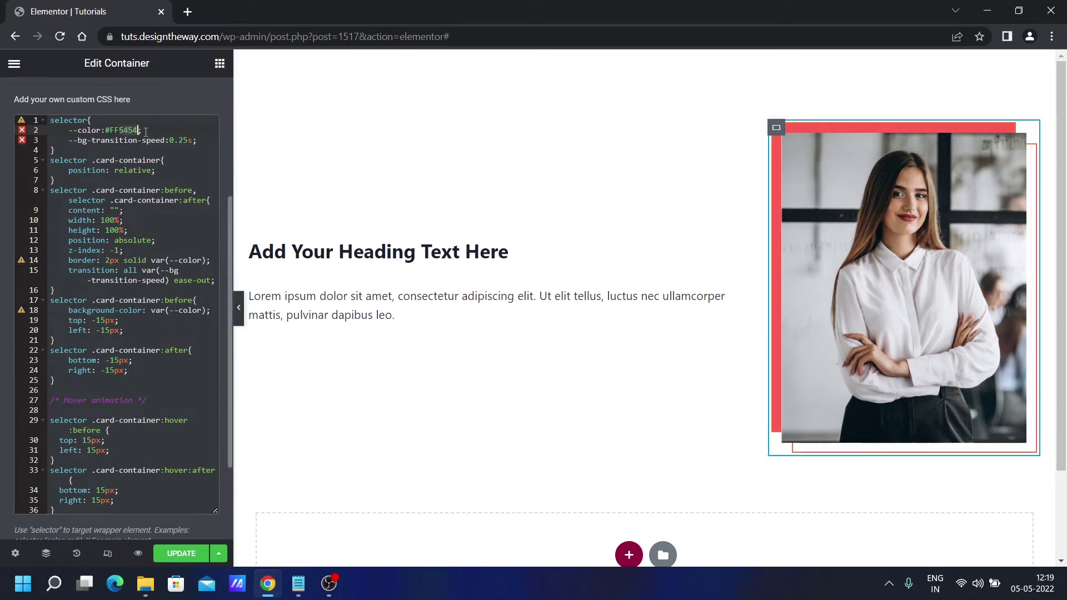
- Try a --bg-transition-speed of 0.5s in the custom CSS and restore it to 0.25s
left_click(179, 140)
key("shift+Right")
key("shift+Right")
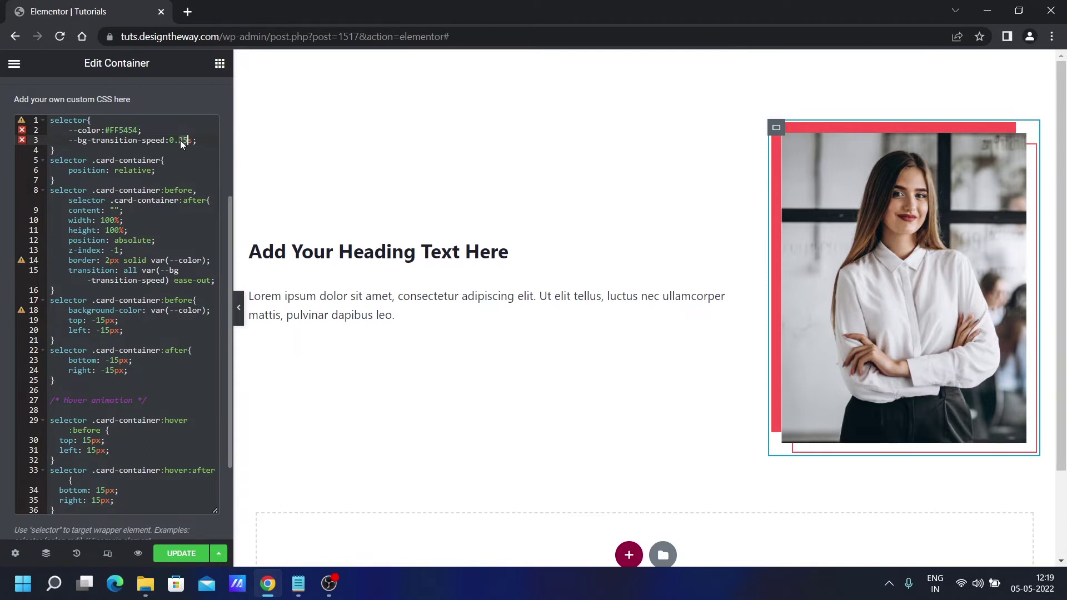
type("5")
left_click(156, 174)
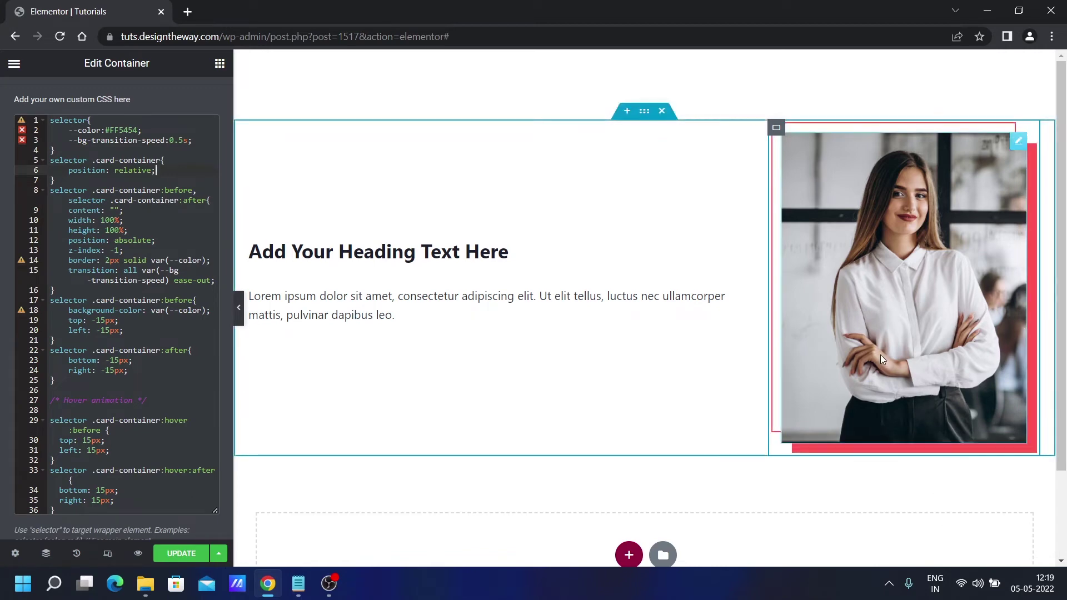
left_click(178, 132)
type("2")
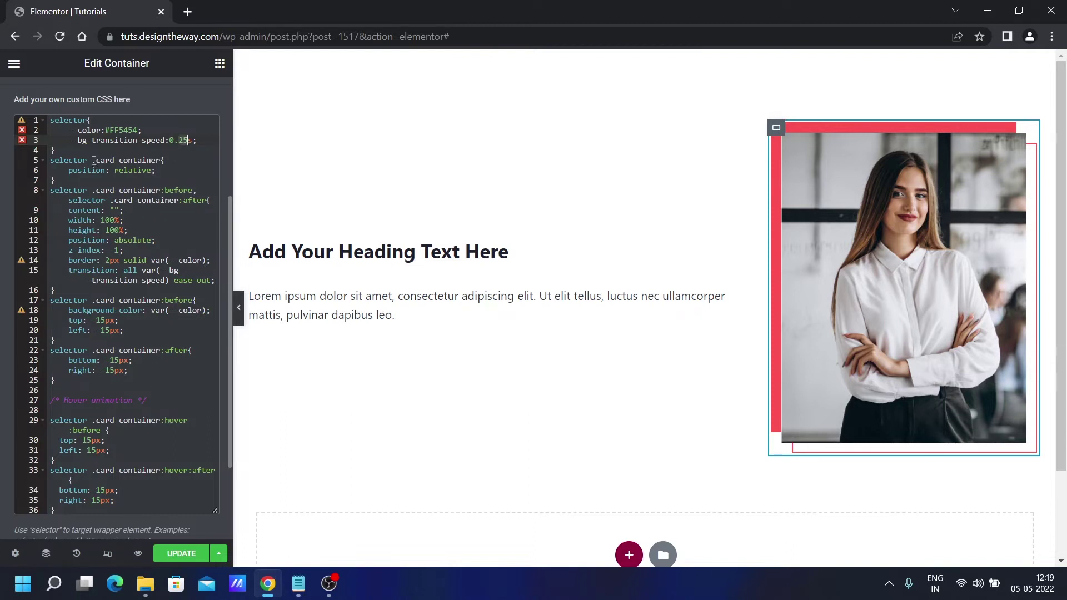
- Examine the .card-container position, :before, :after and hover rules in the custom CSS against the image frame
left_click_drag(94, 161, 162, 160)
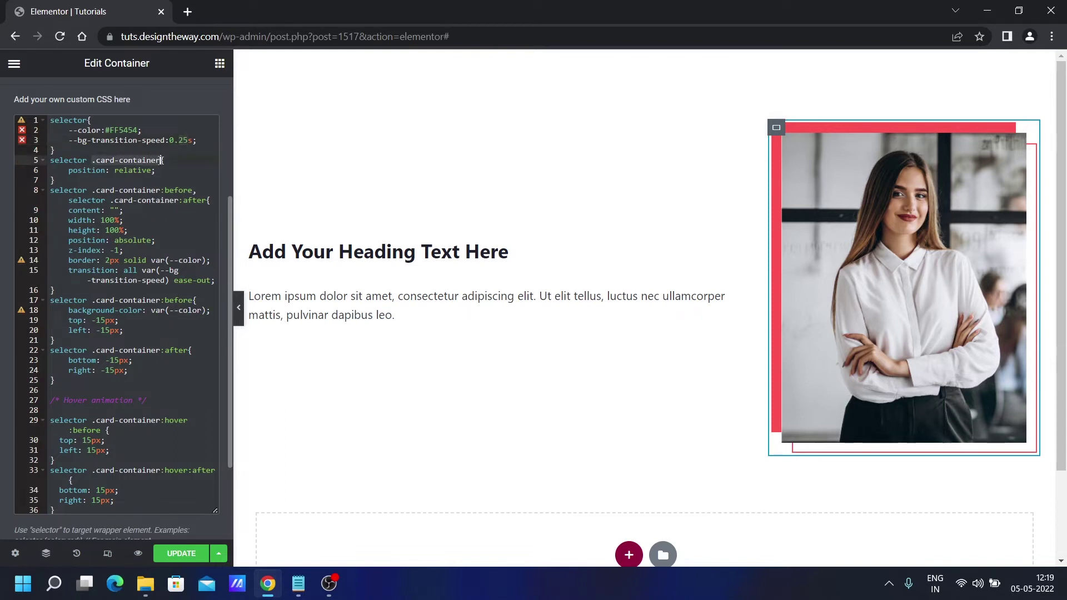
mouse_move(1037, 161)
left_click_drag(70, 240, 159, 240)
left_click(159, 240)
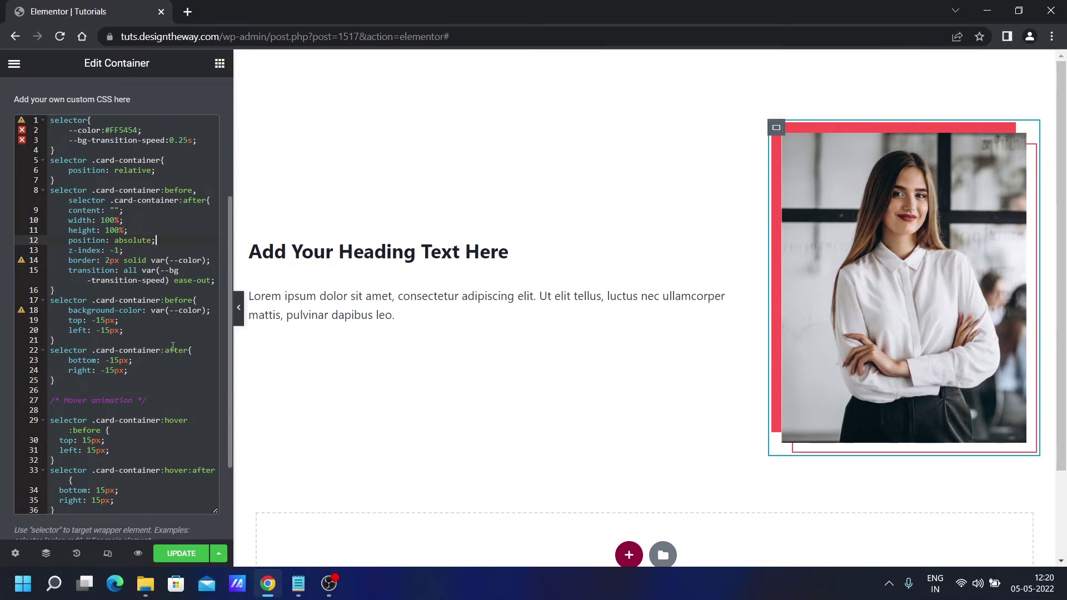
left_click(173, 349)
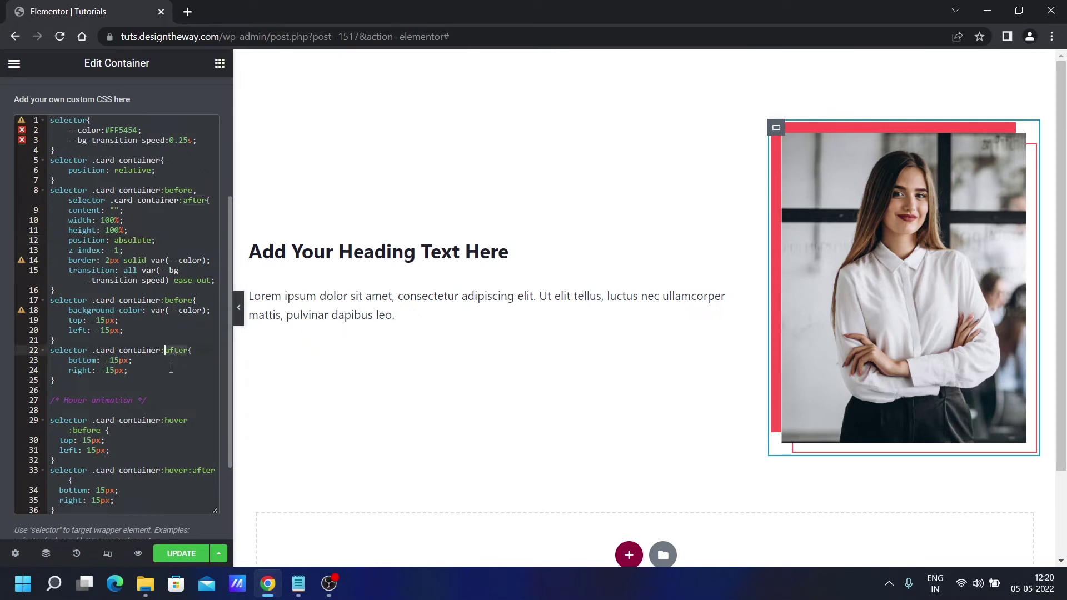
left_click(160, 370)
scroll(161, 364, "down", 2)
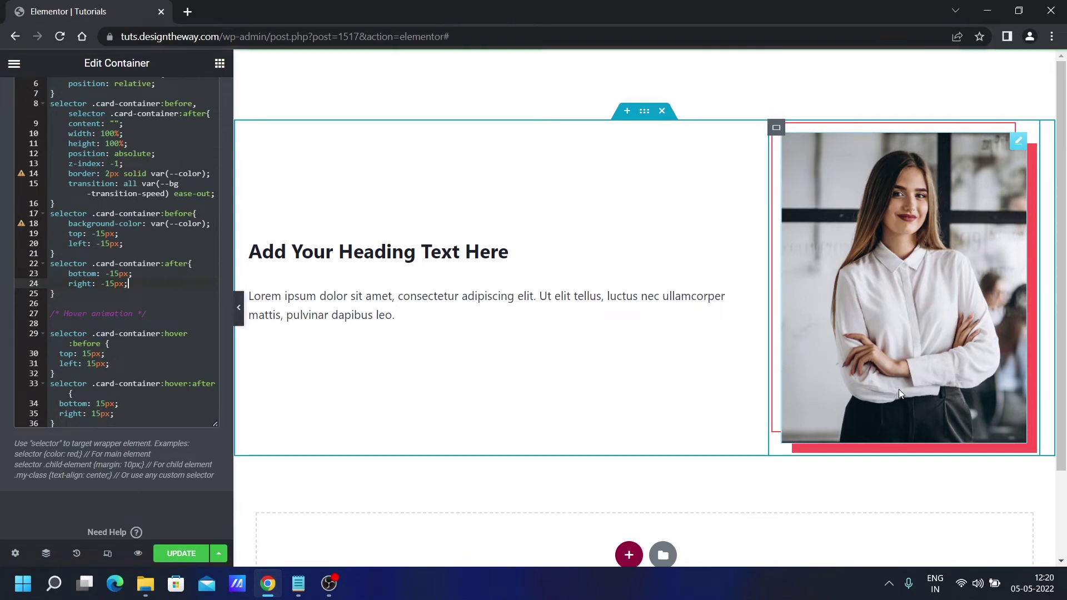
scroll(166, 311, "up", 2)
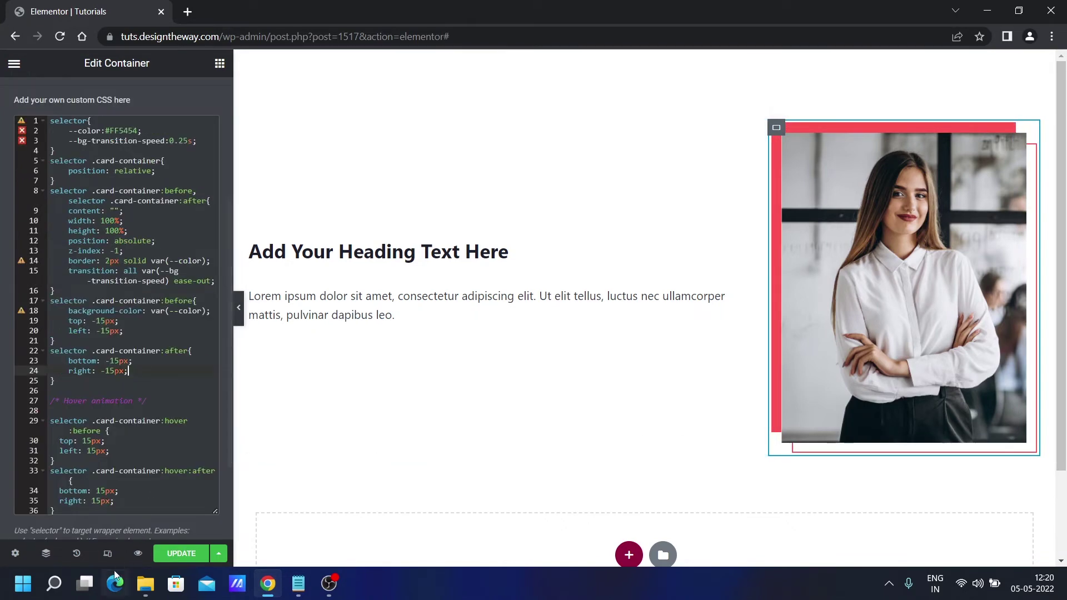
- Preview the section in tablet and mobile responsive views, and return to the normal editor view
left_click(107, 555)
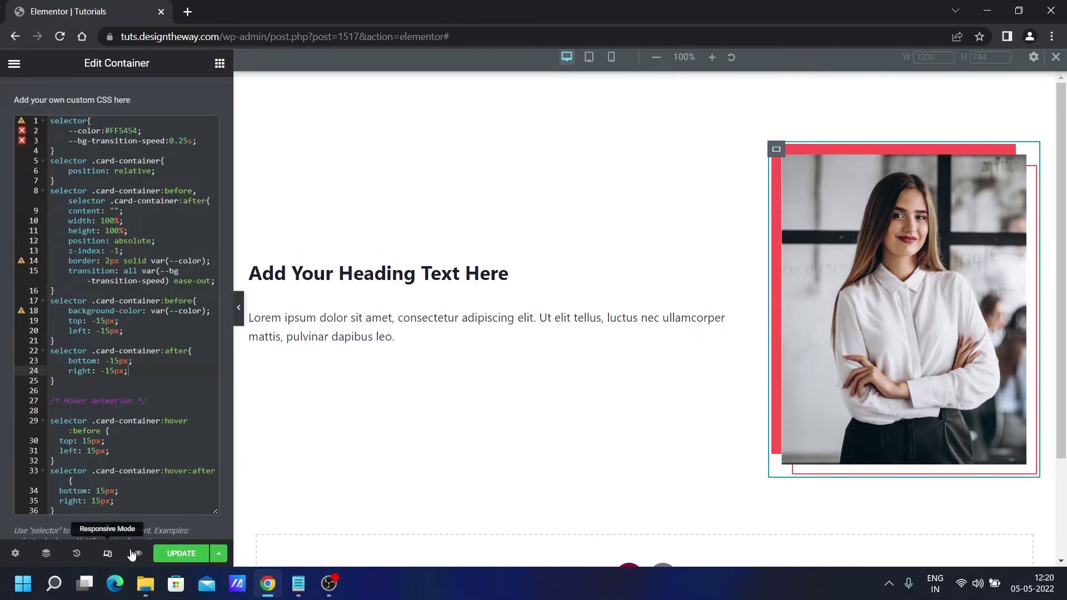
left_click(589, 63)
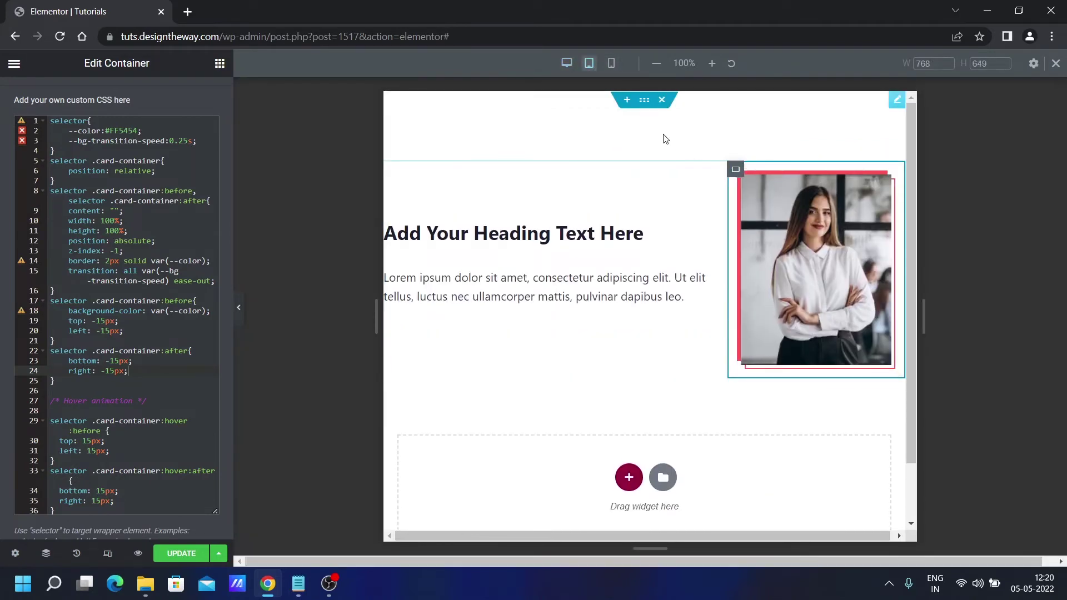
left_click(612, 63)
scroll(705, 432, "down", 4)
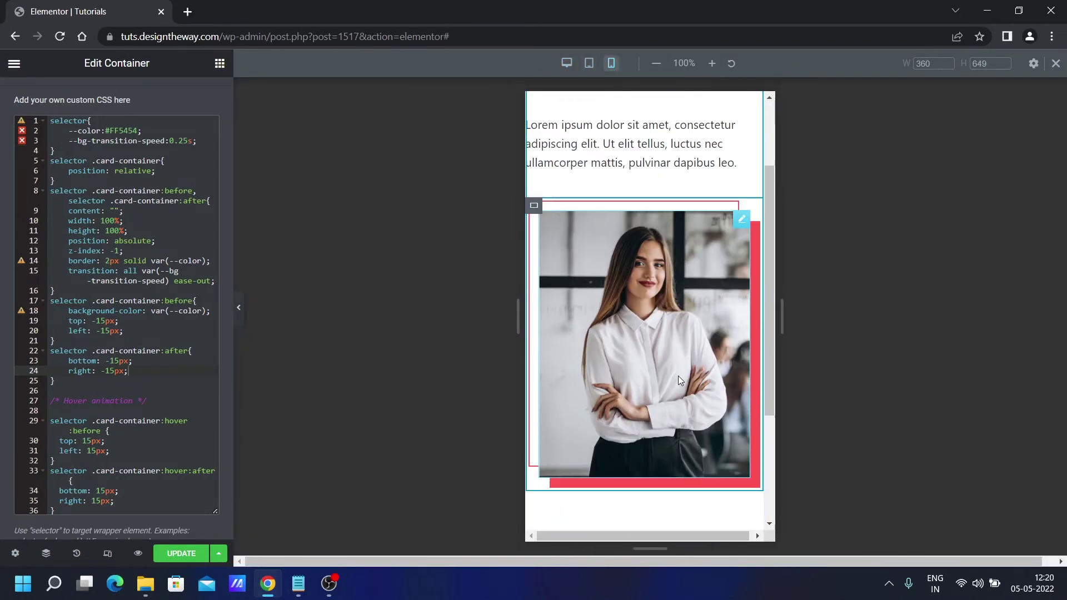
scroll(672, 225, "up", 2)
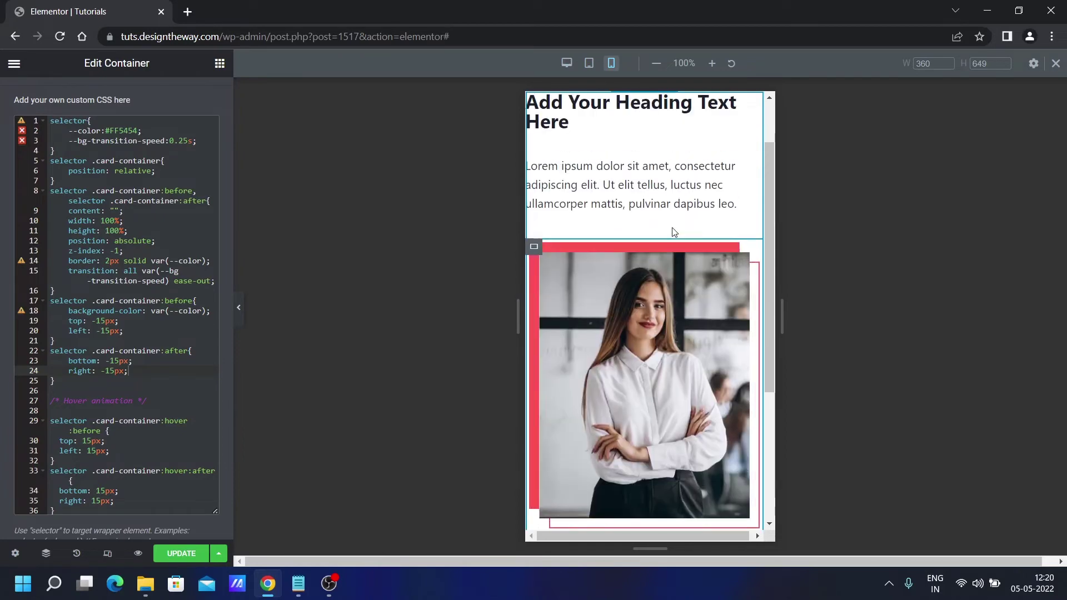
left_click(1055, 64)
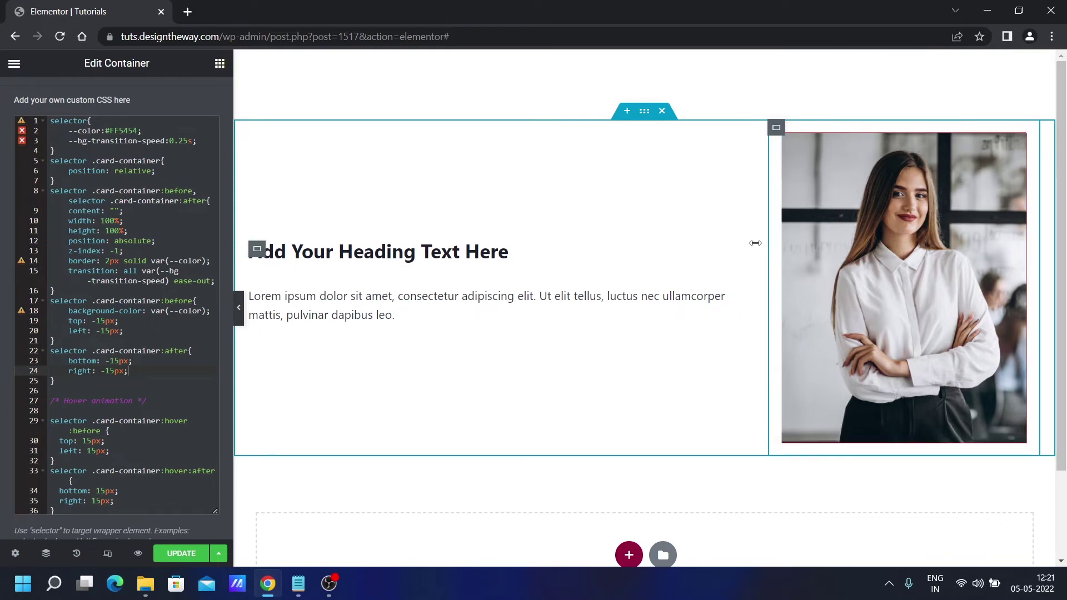
- Add a new container with four equal columns below the heading and image section
scroll(753, 244, "down", 2)
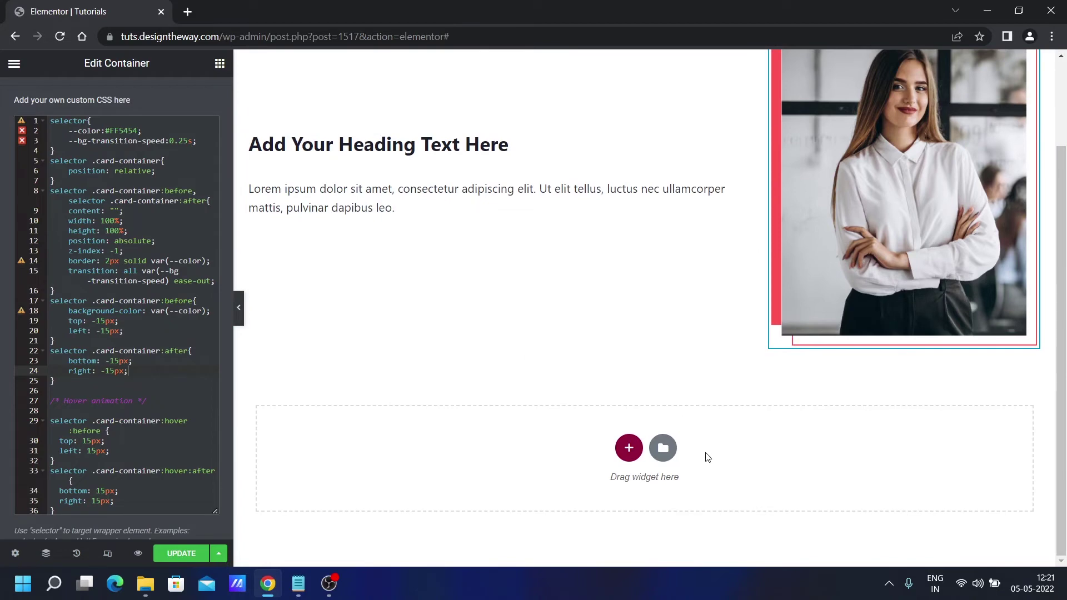
left_click(629, 448)
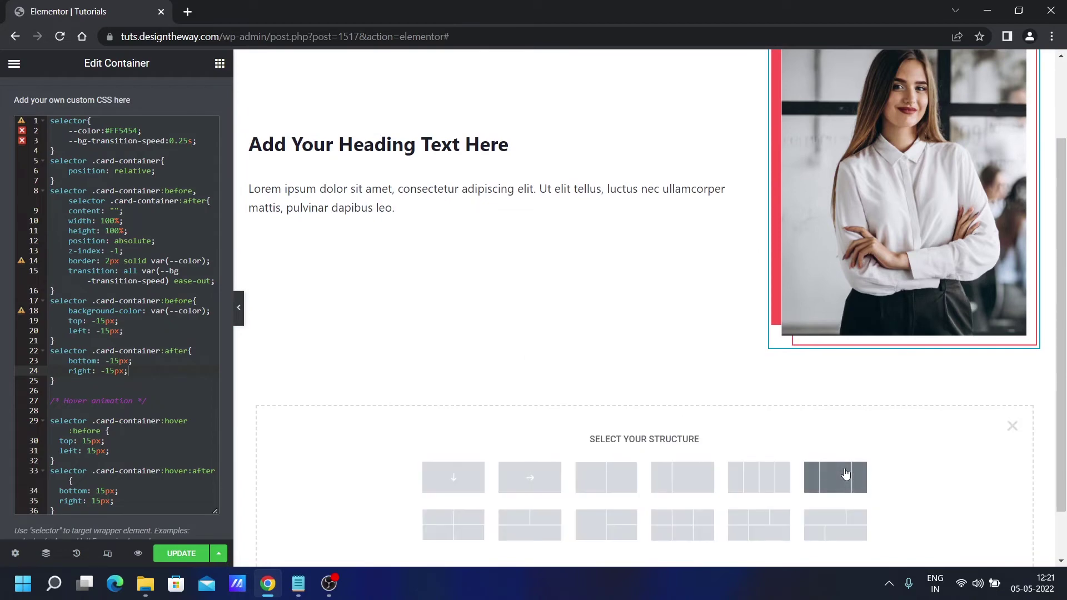
scroll(761, 433, "down", 1)
left_click(759, 432)
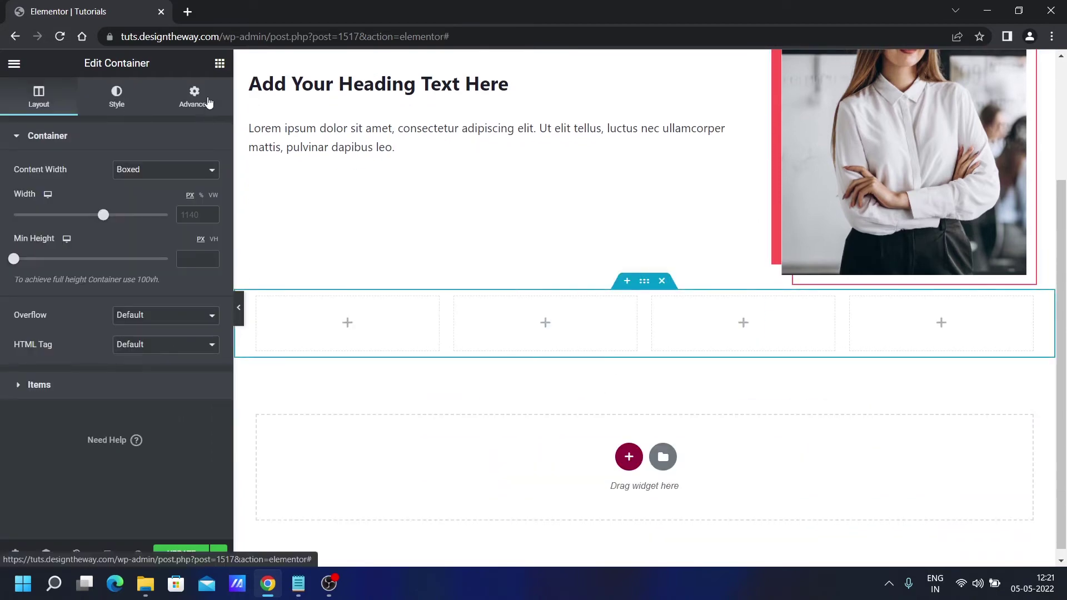
- Find the Icon Box widget and place it in the first column of the four-column container
left_click(220, 64)
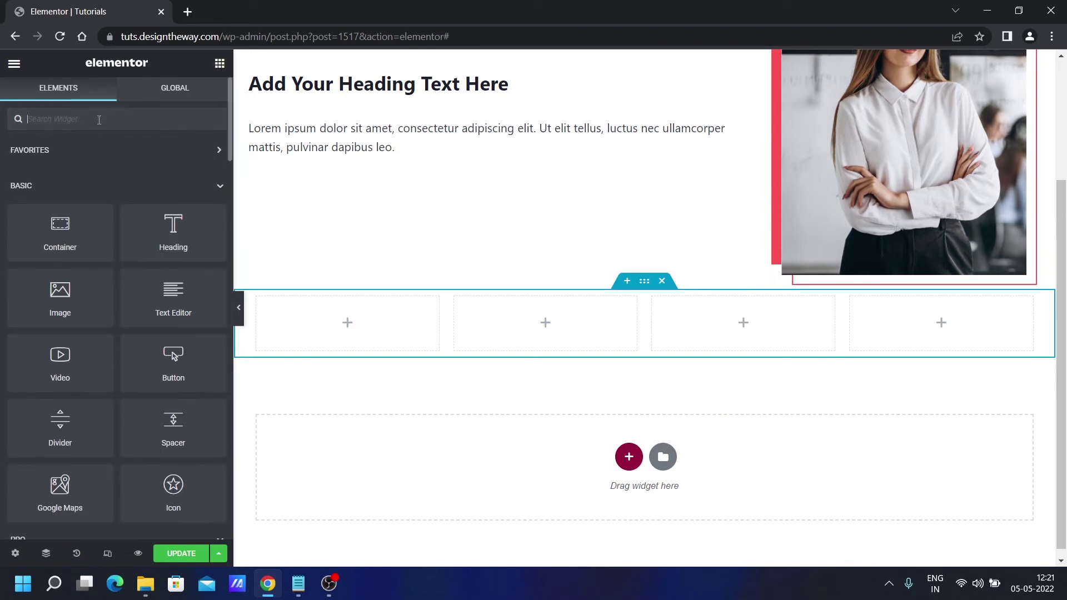
type("icon")
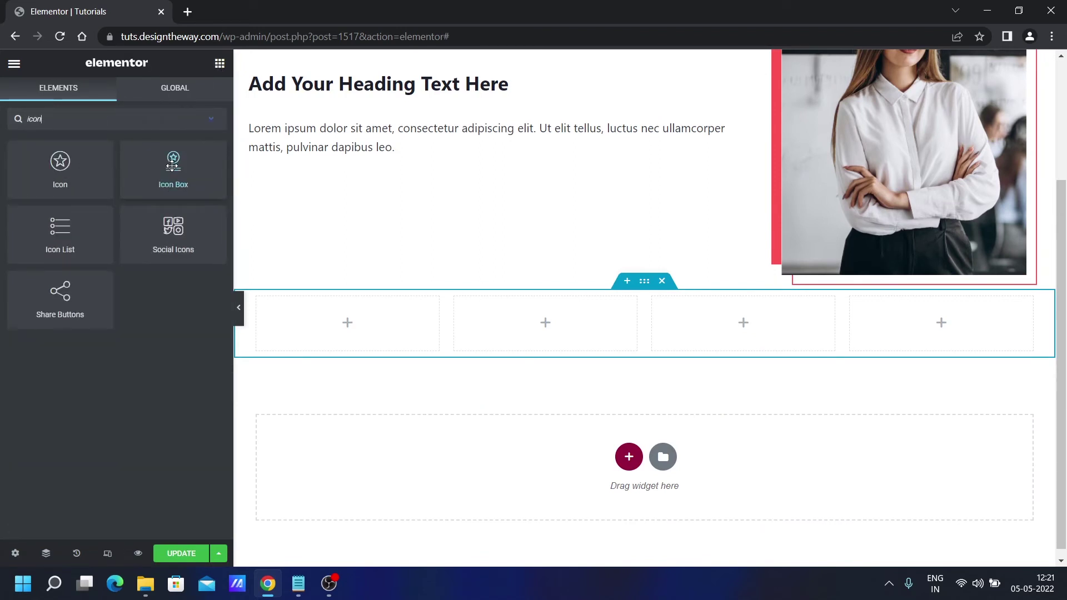
left_click_drag(168, 169, 355, 332)
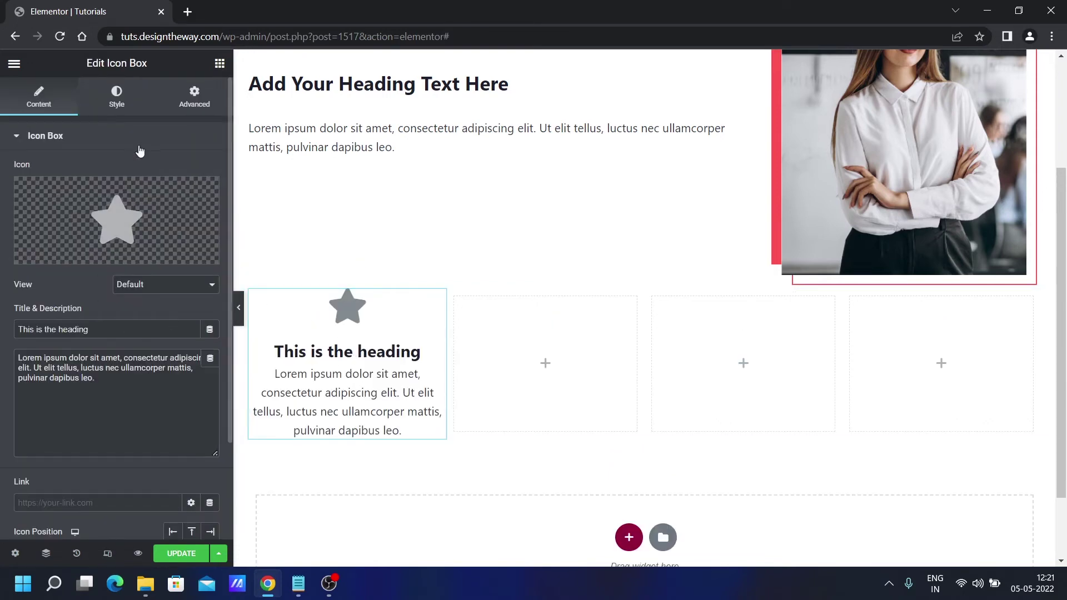
- Assign the CSS class card-container to the icon box
left_click(200, 104)
scroll(156, 356, "down", 3)
left_click(156, 367)
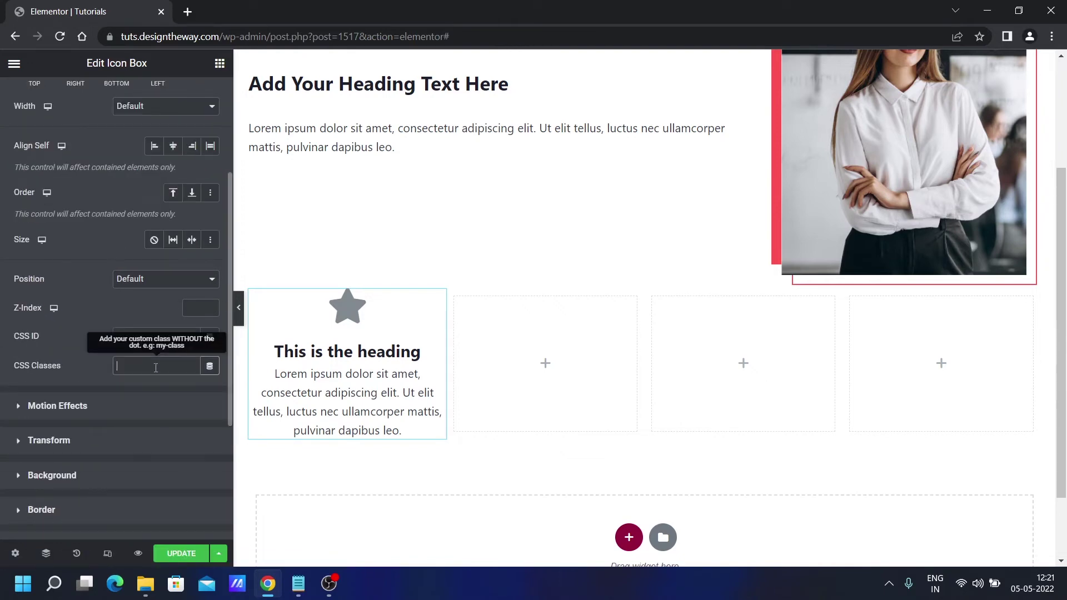
type("card-container")
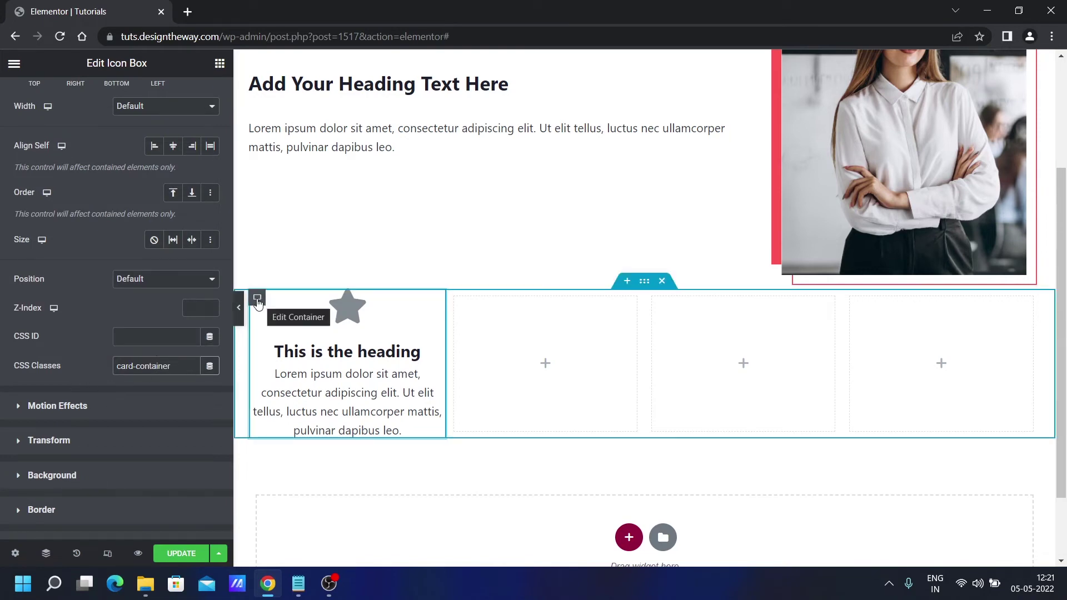
- Set the padding of the container around the icon box to 20 px on all sides
left_click(257, 300)
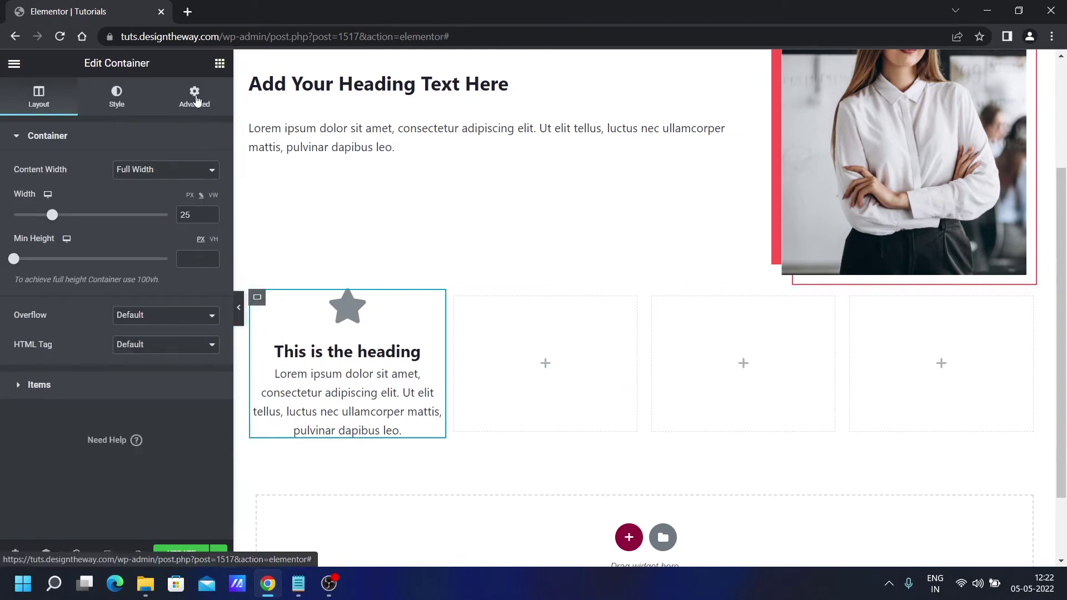
left_click(196, 101)
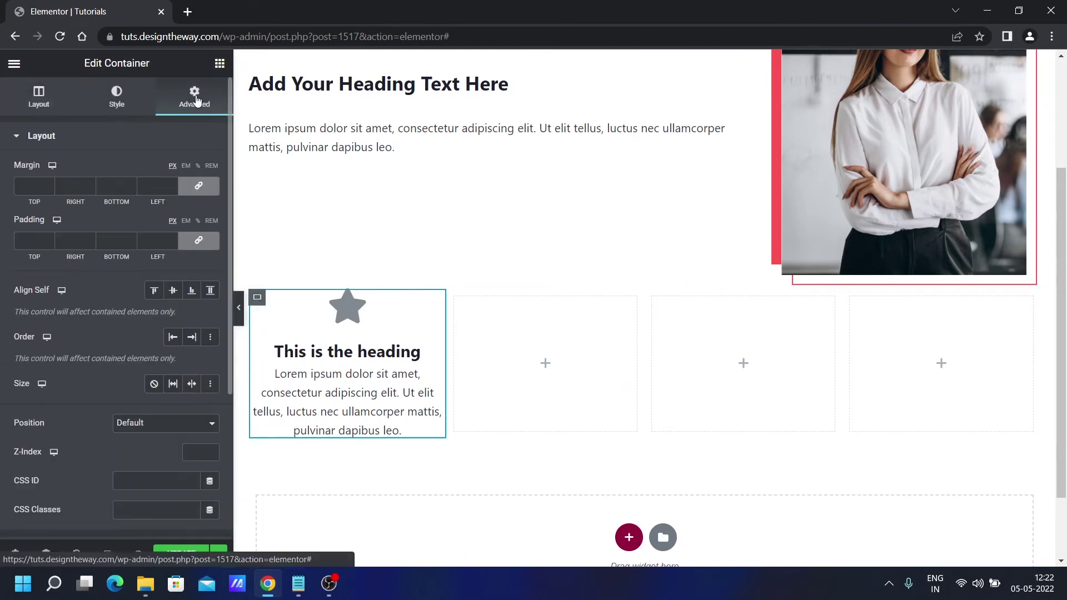
left_click(29, 239)
type("20")
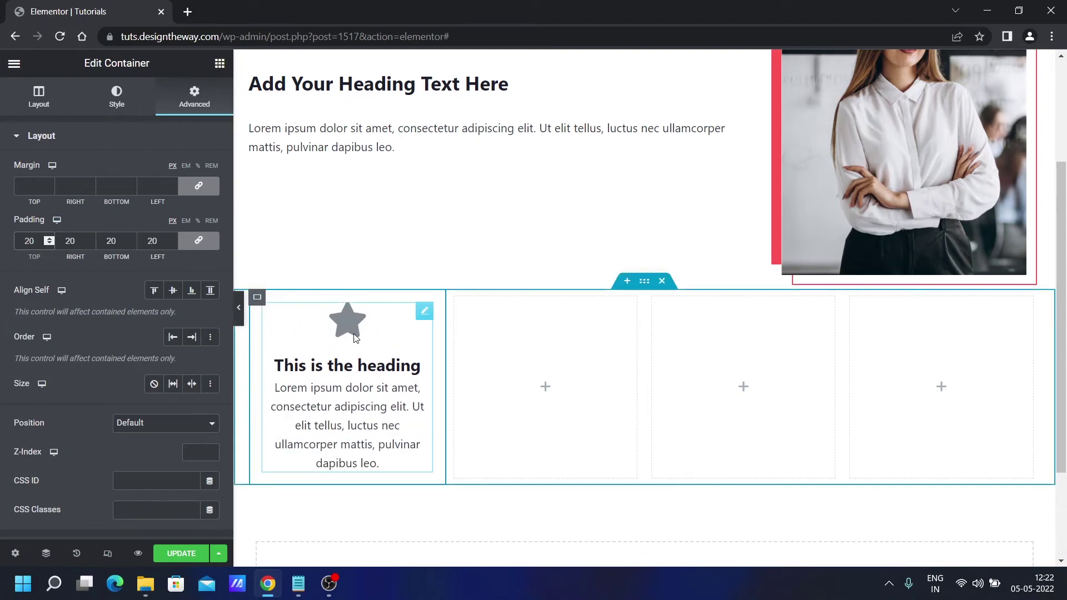
- Paste the card-container frame and hover-transition CSS into the custom CSS of the first column's container
left_click(257, 297)
scroll(126, 391, "down", 4)
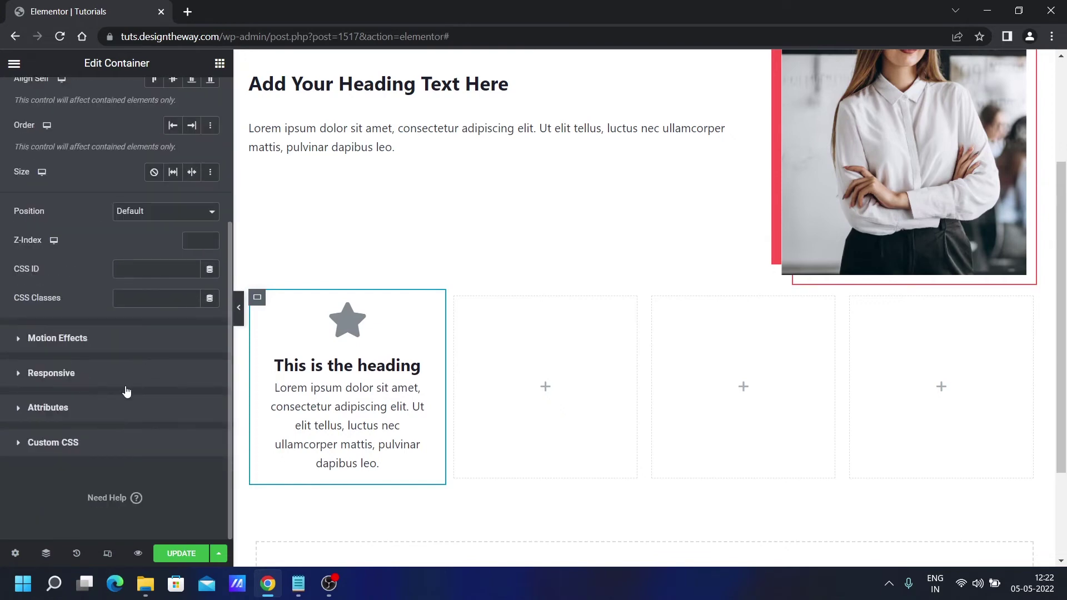
left_click(98, 442)
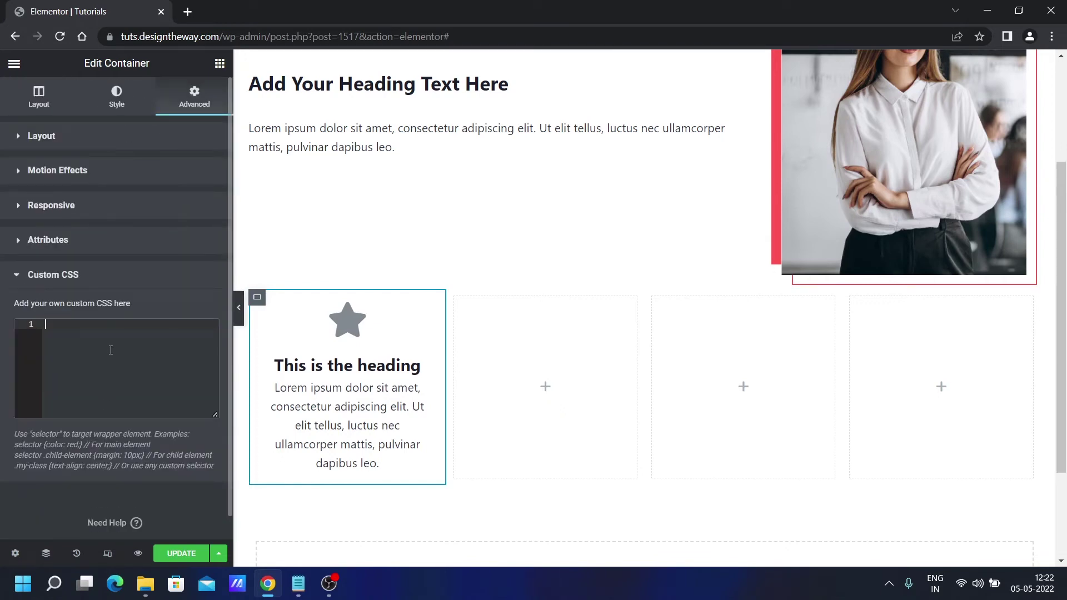
key("ctrl+v")
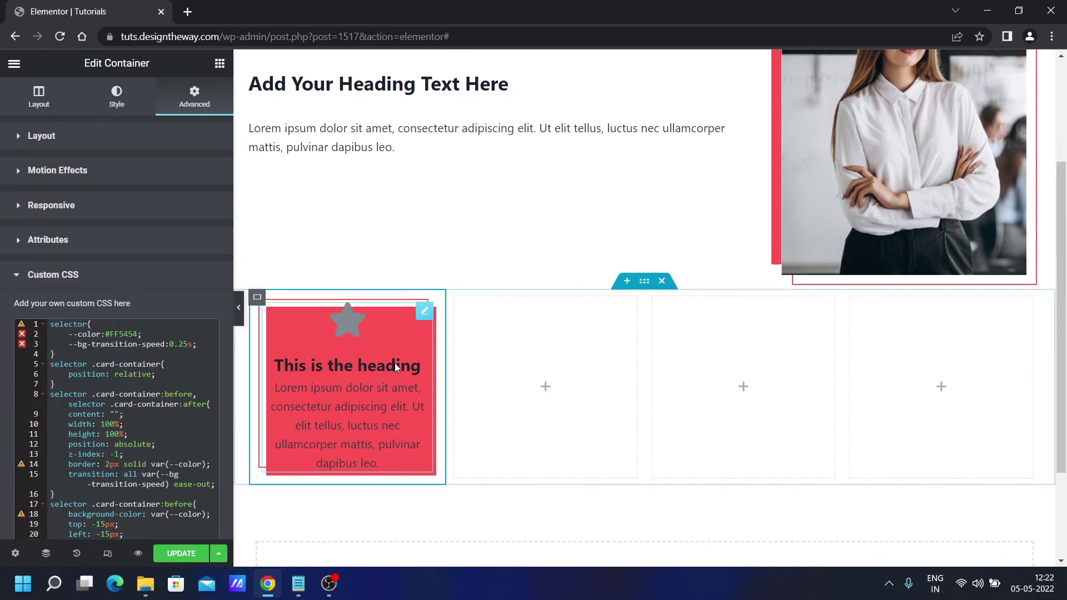
- Give the icon box a classic white background
left_click(426, 312)
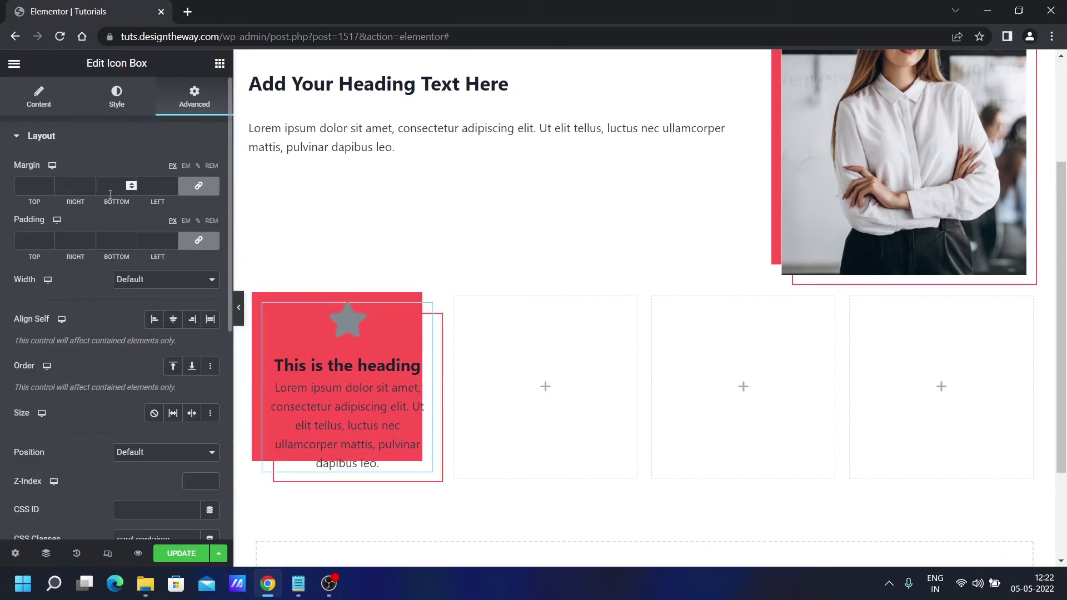
scroll(137, 289, "down", 6)
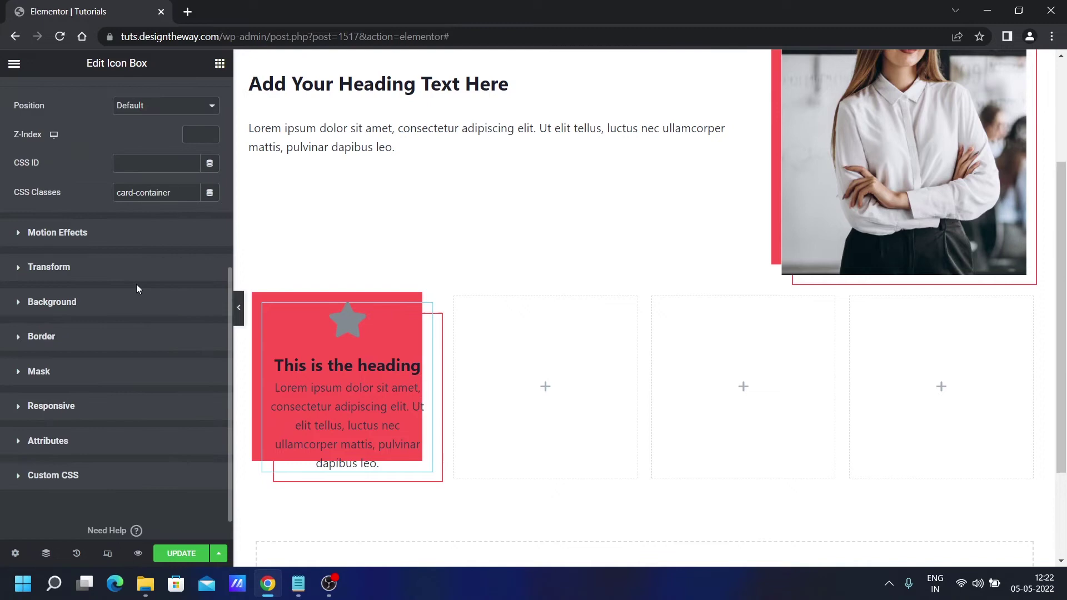
left_click(84, 306)
left_click(192, 303)
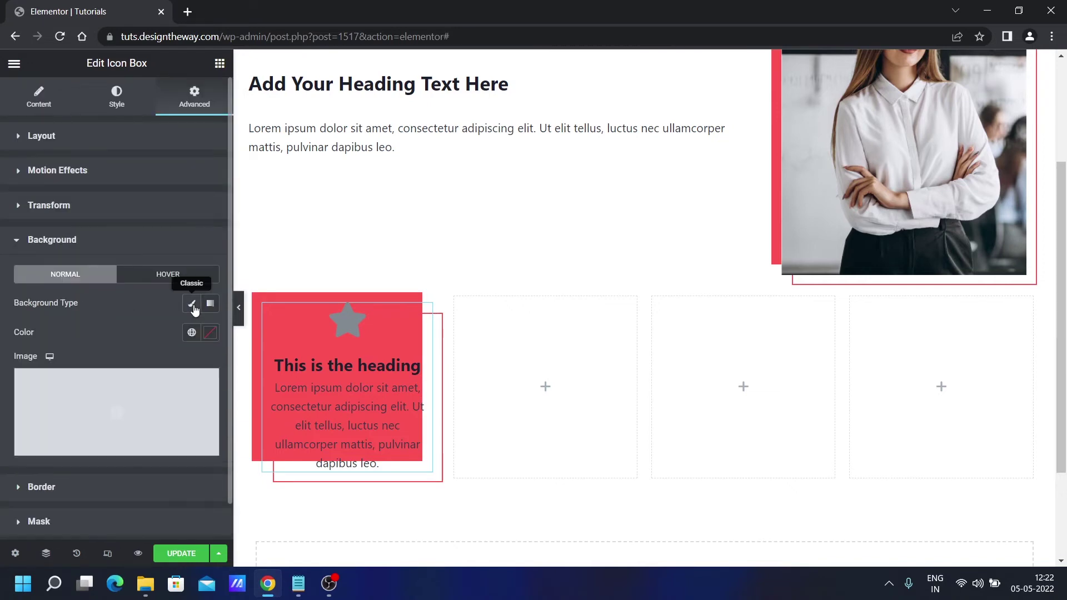
left_click(210, 332)
left_click_drag(156, 397, 41, 376)
left_click(125, 327)
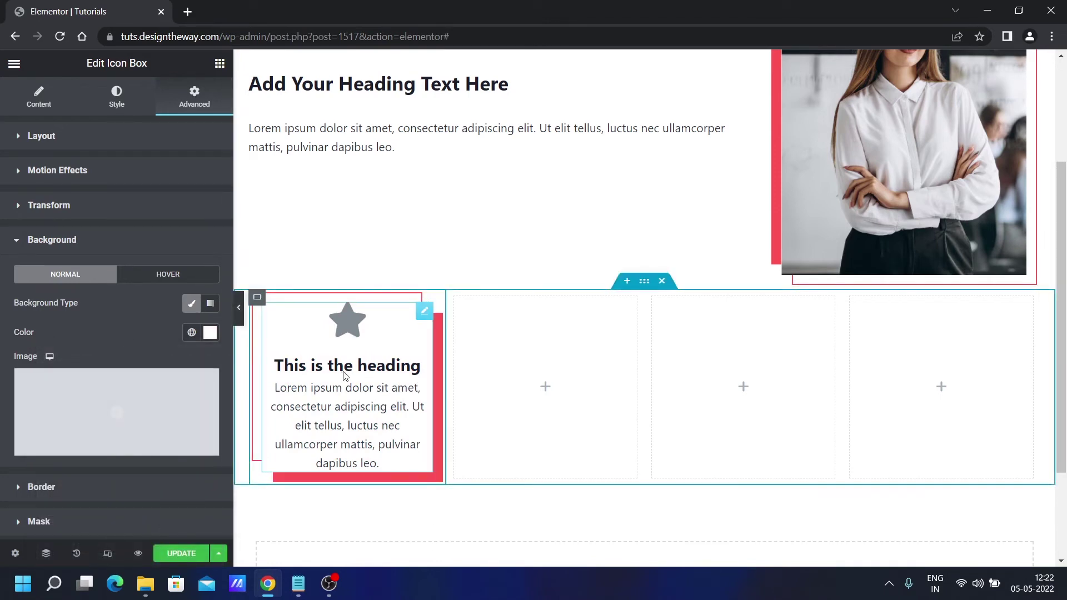
- Place a nested container in the second column and assign it the CSS class card-container
left_click(220, 65)
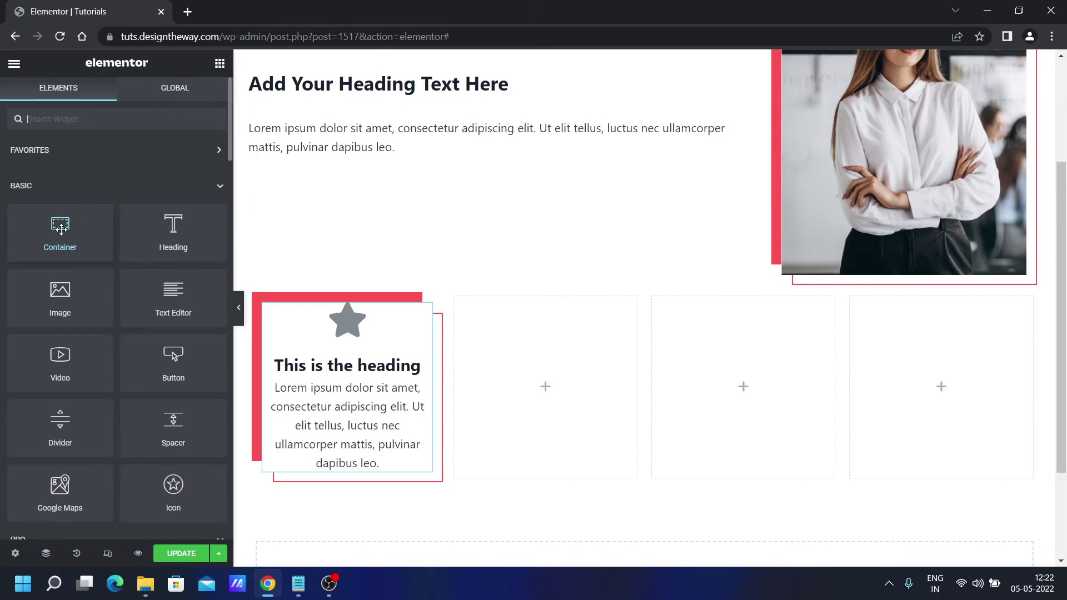
left_click_drag(60, 228, 558, 382)
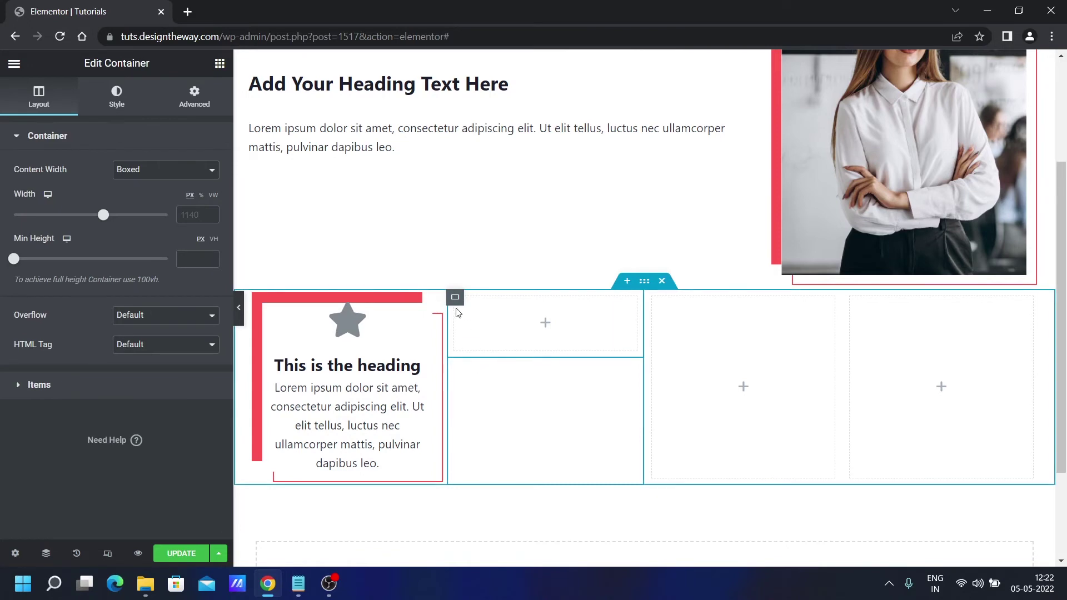
left_click(194, 97)
scroll(151, 395, "down", 3)
left_click(149, 338)
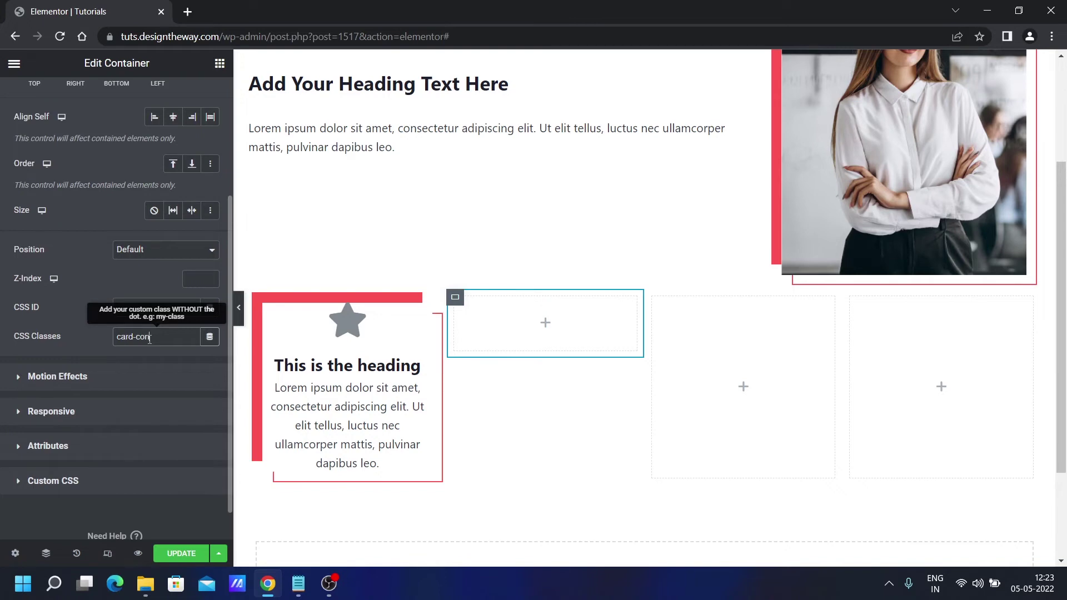
type("card-container")
scroll(85, 319, "up", 3)
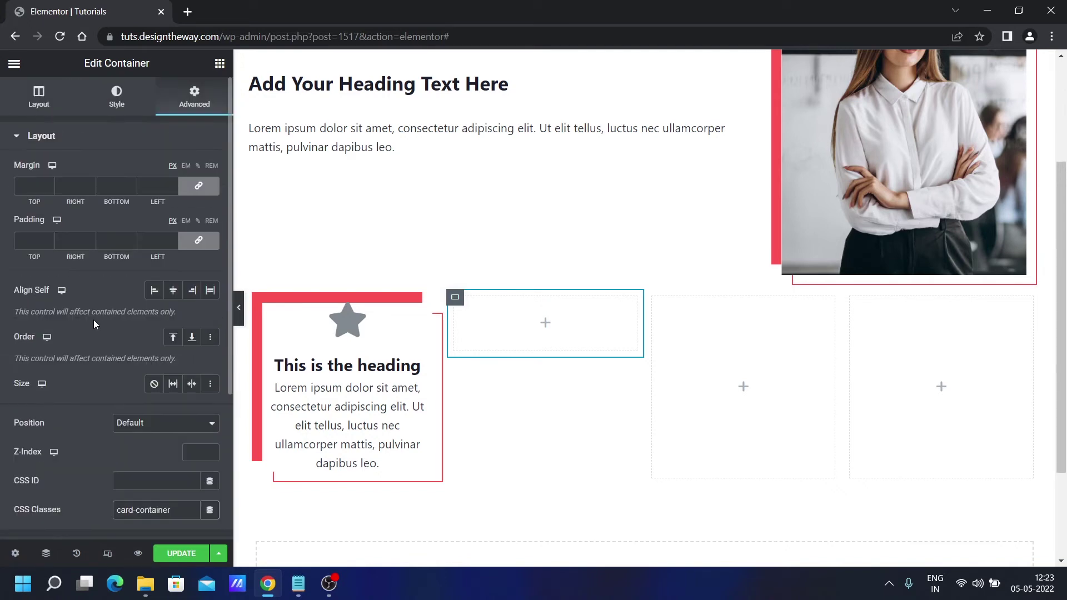
- Fill the nested container in the second column with a Heading, a Text Editor and a Button widget, in that order
left_click(219, 65)
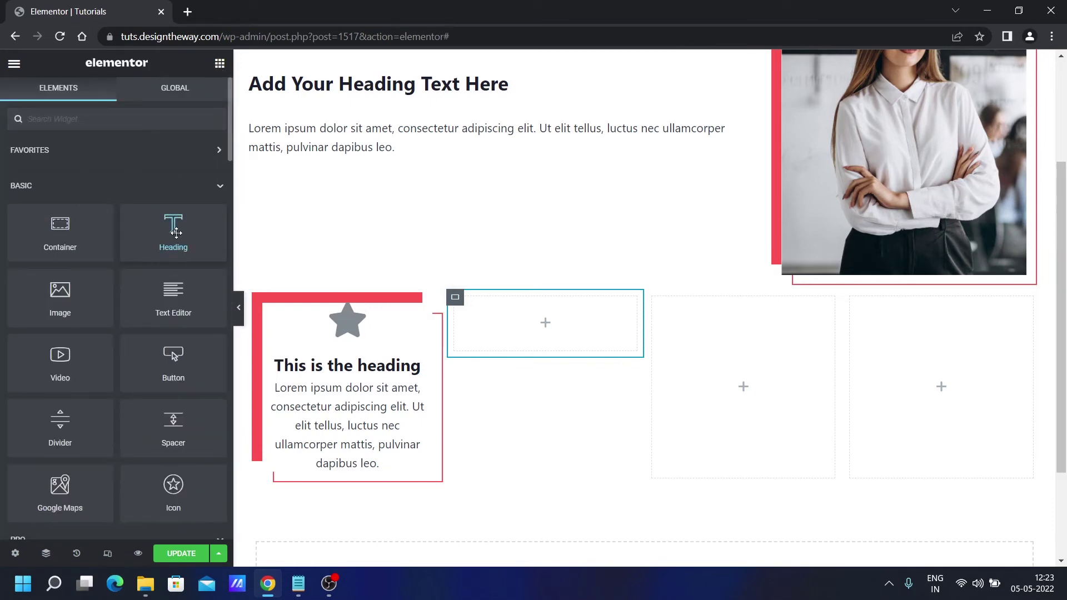
left_click_drag(176, 233, 559, 328)
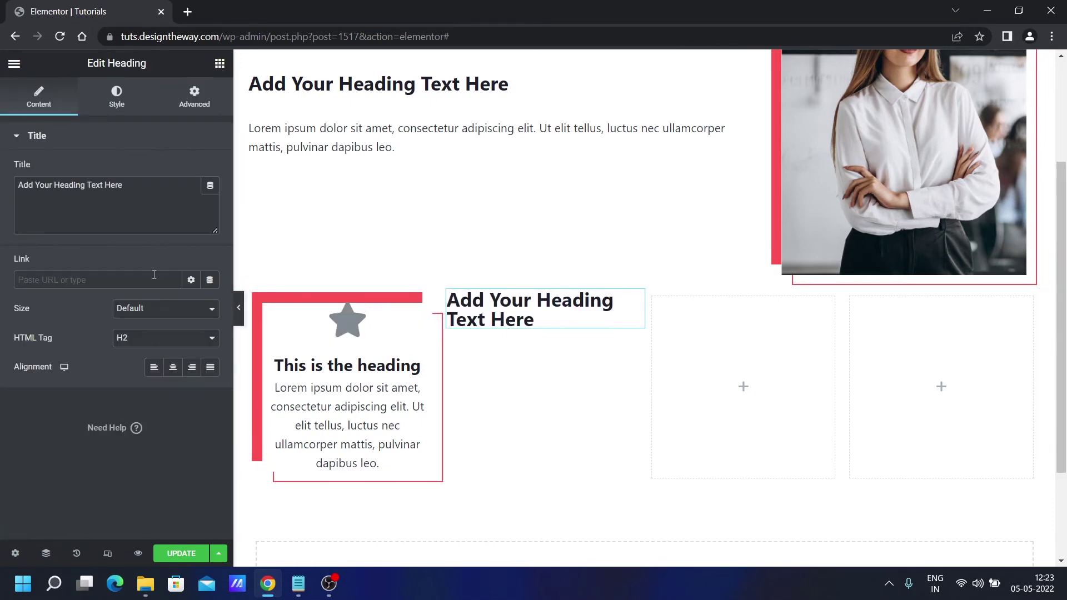
left_click(220, 63)
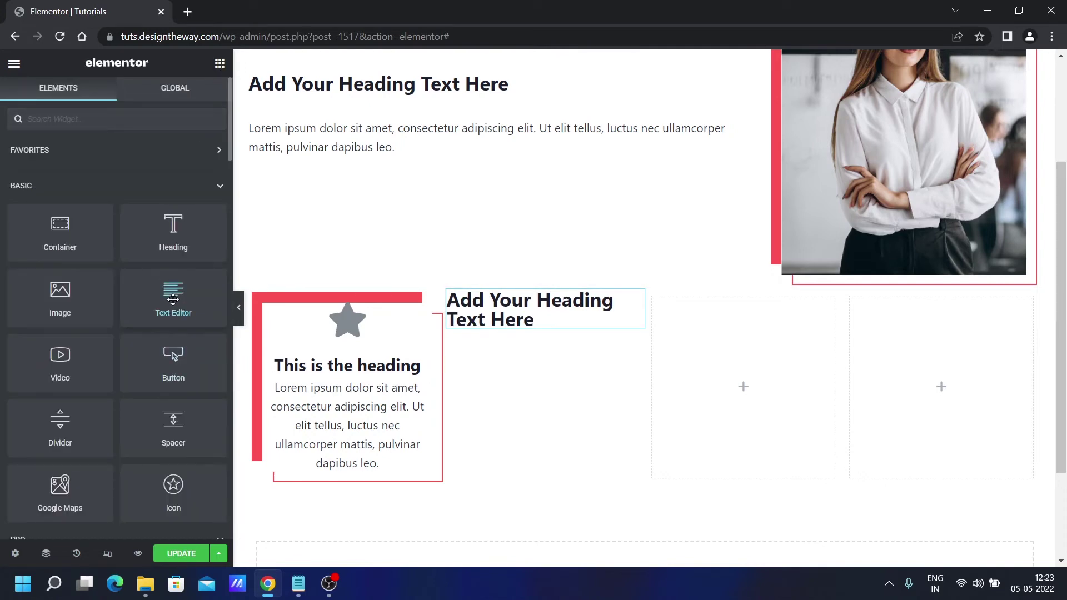
left_click_drag(173, 300, 527, 325)
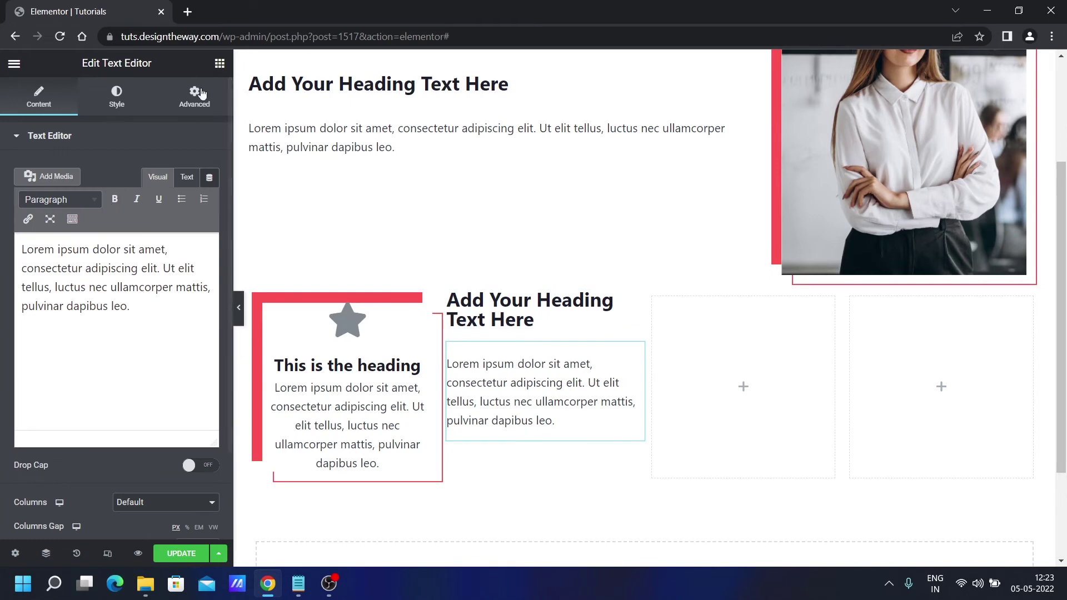
left_click(219, 63)
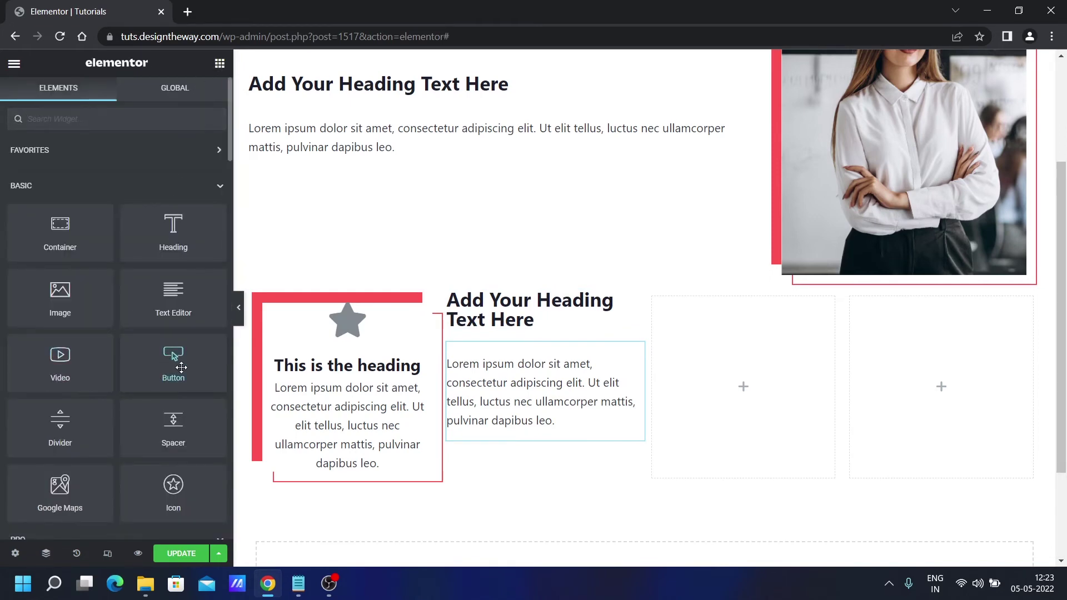
left_click_drag(181, 368, 539, 428)
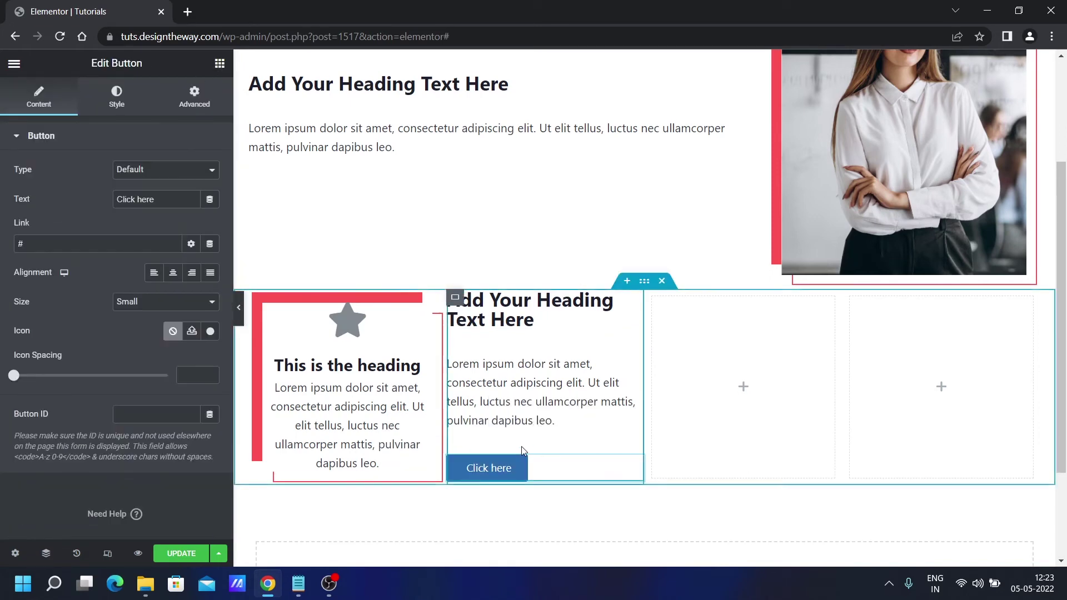
- Set the padding of the nested card container to 20 px on all sides
left_click(456, 299)
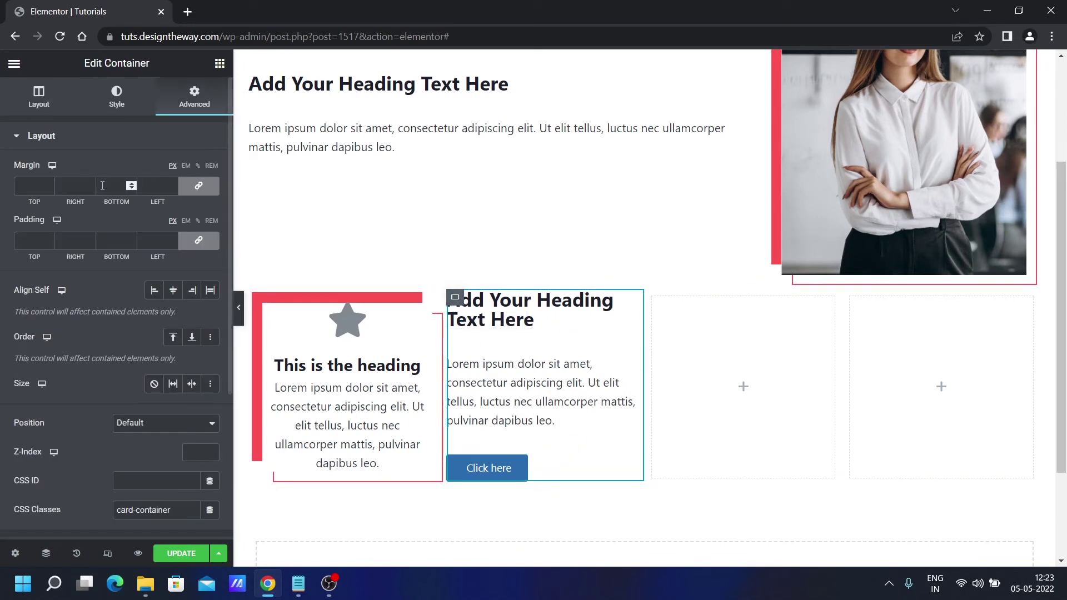
left_click(25, 242)
type("20")
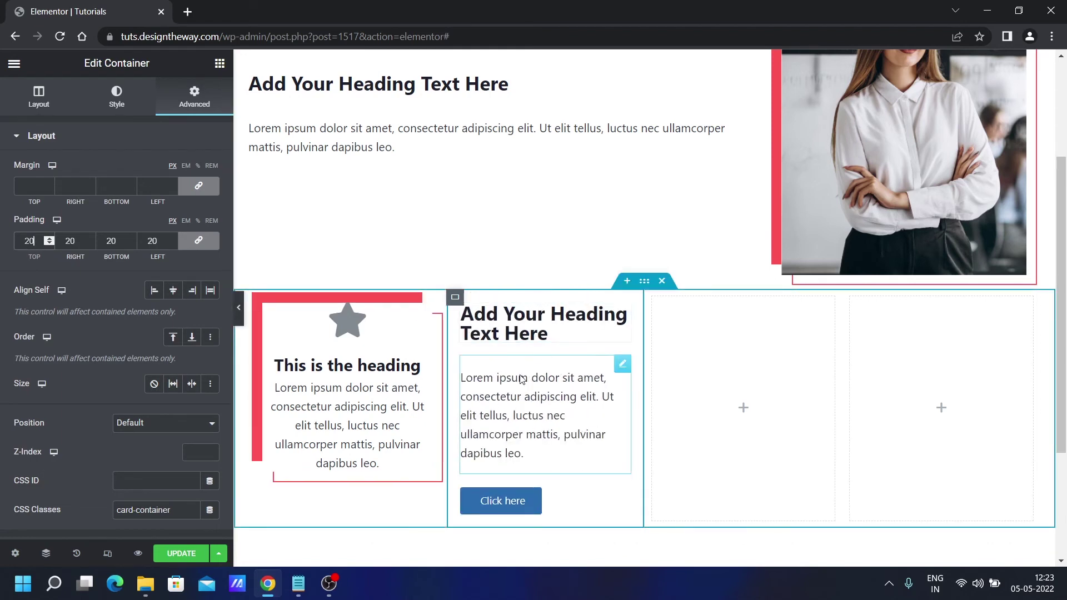
- Give the nested card container a classic light yellow background
scroll(126, 364, "down", 4)
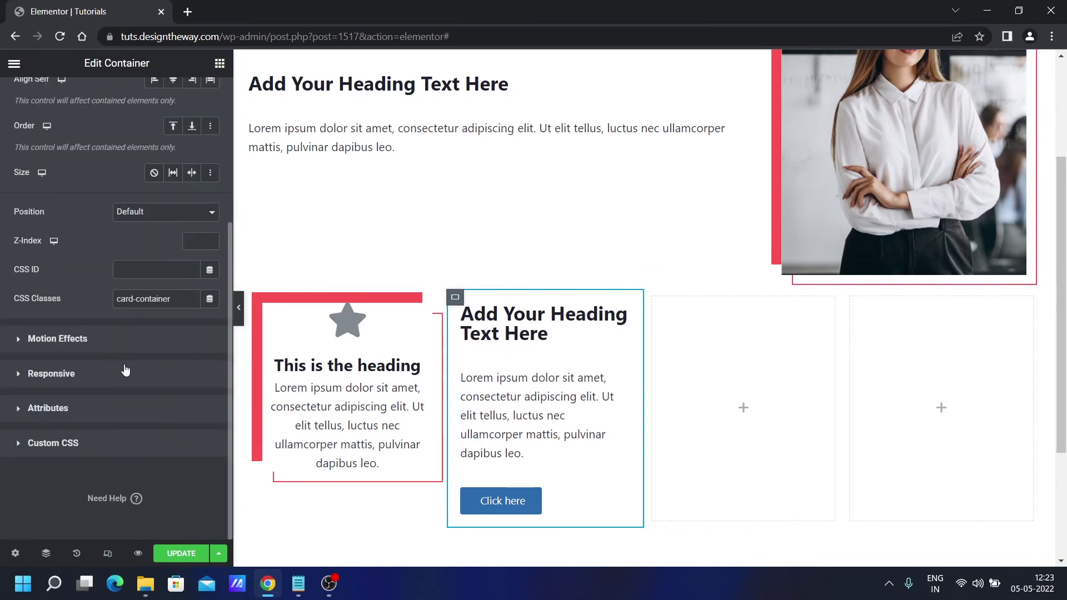
scroll(98, 380, "up", 4)
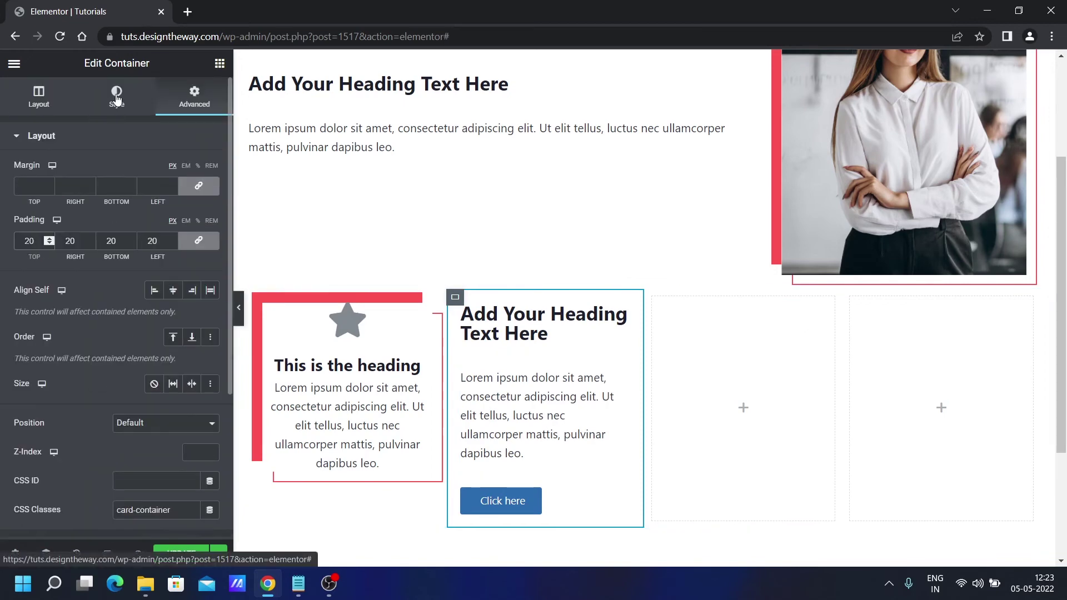
left_click(116, 97)
left_click(154, 201)
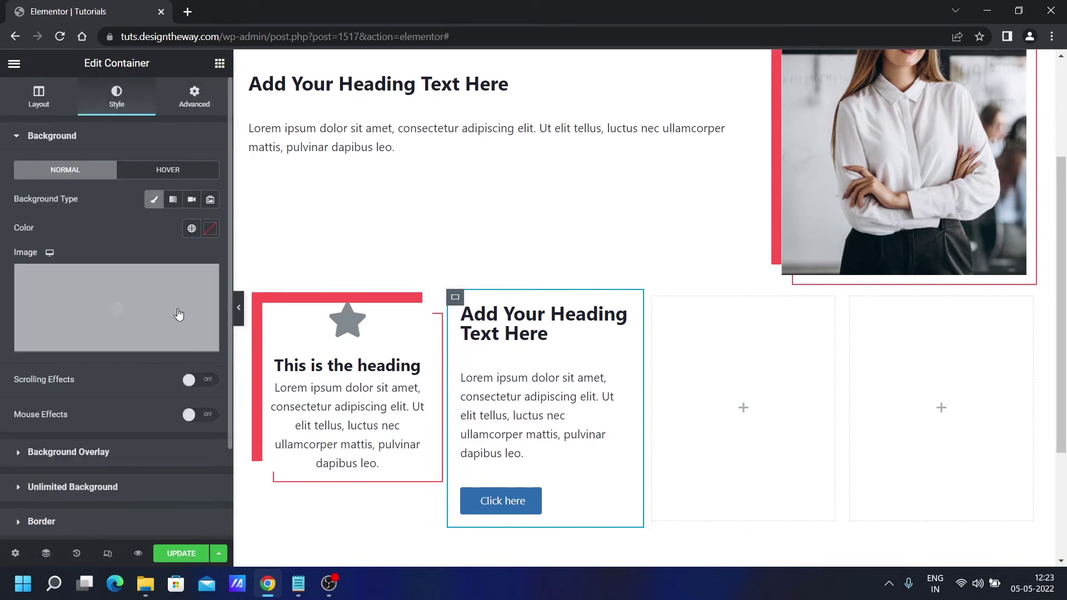
left_click(210, 230)
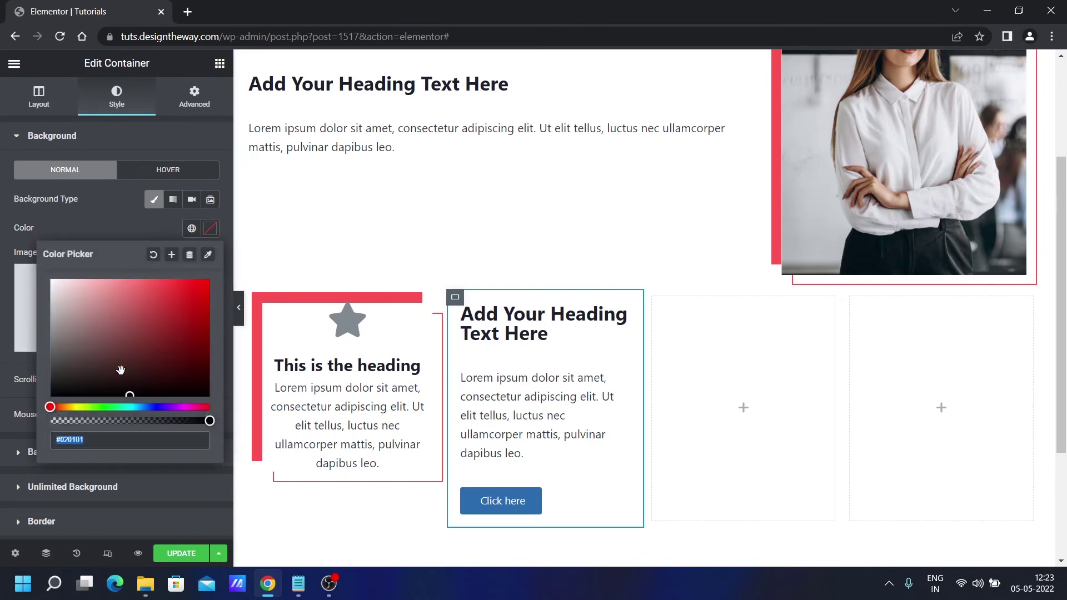
left_click(72, 406)
mouse_move(122, 281)
left_mouse_down()
mouse_move(152, 271)
mouse_move(107, 281)
mouse_move(124, 276)
left_mouse_up()
left_click(113, 222)
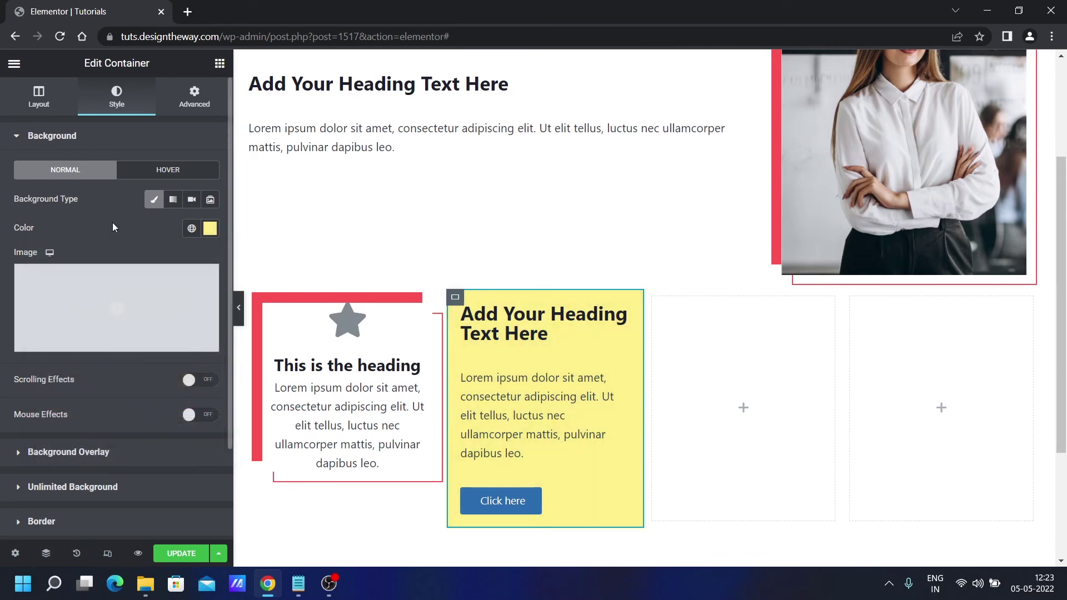
- Select the second column's outer container through the Navigator and paste the card-container frame CSS into its custom CSS
right_click(594, 351)
left_click(649, 521)
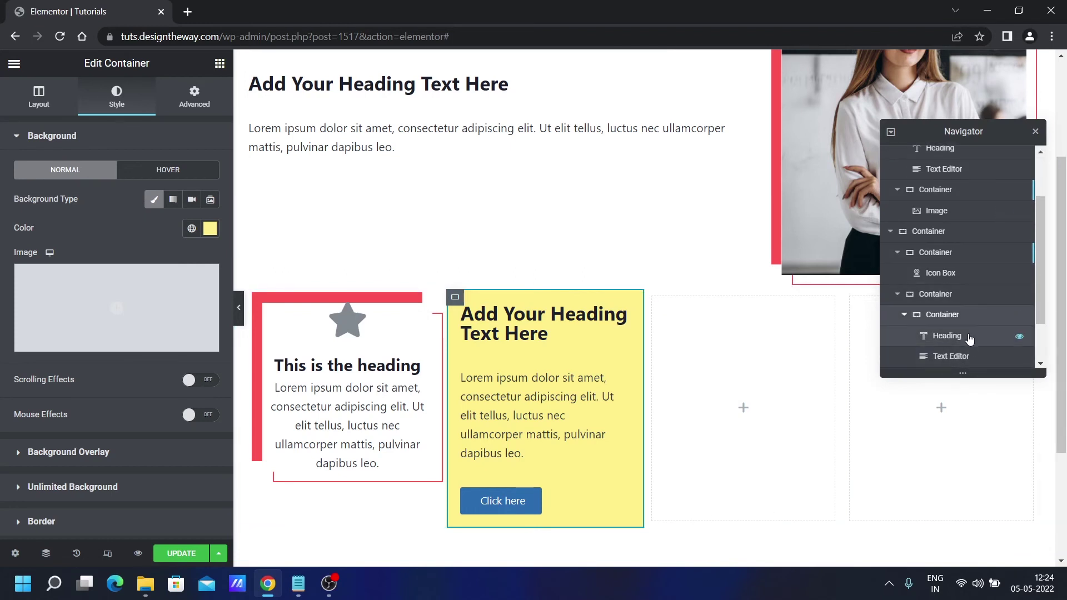
left_click(934, 299)
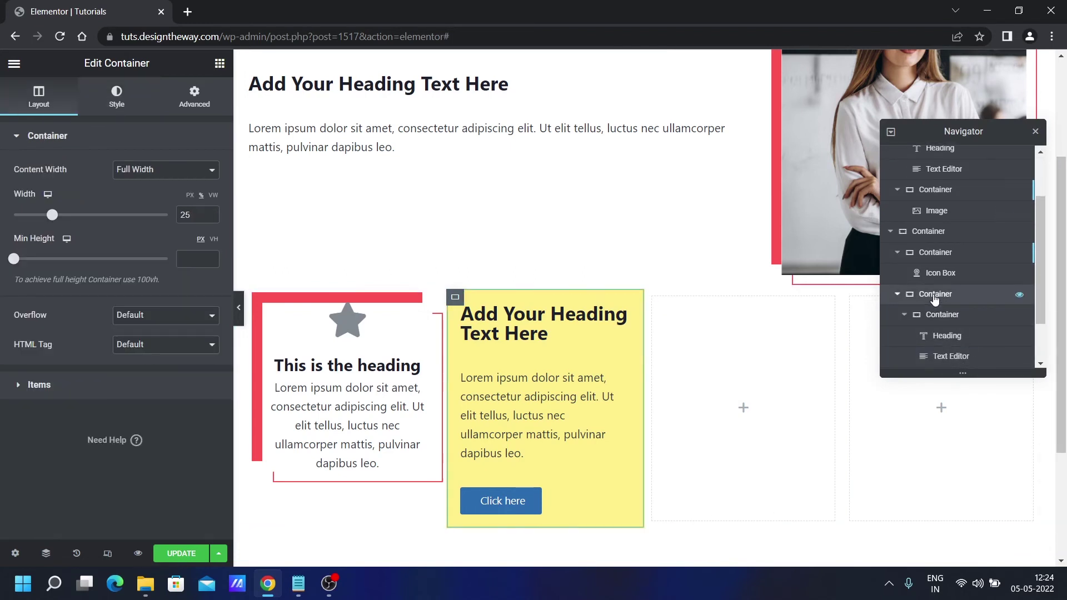
left_click(196, 106)
scroll(112, 361, "down", 5)
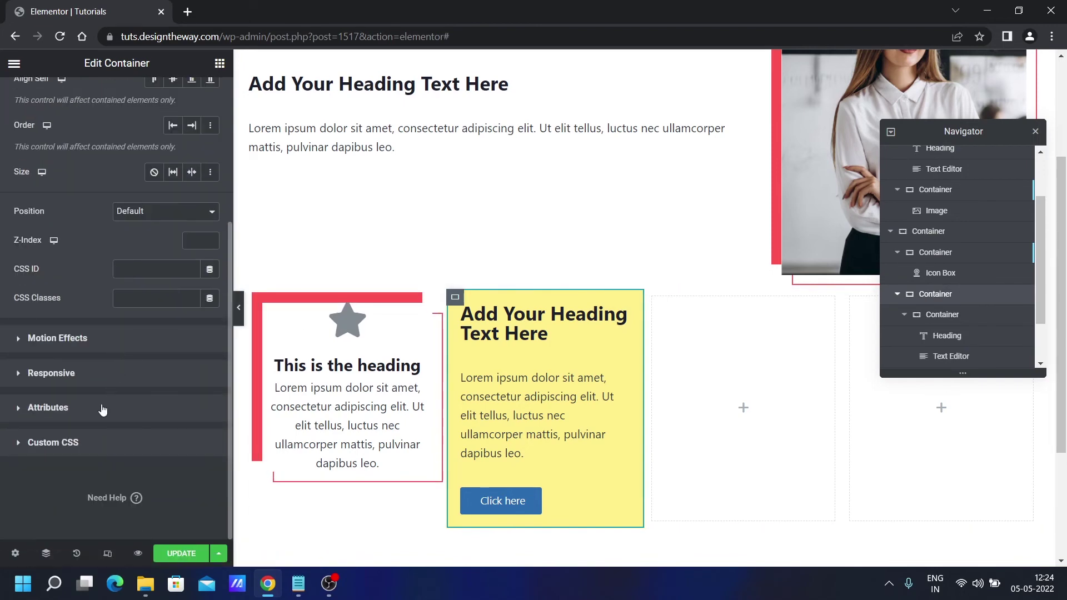
left_click(98, 443)
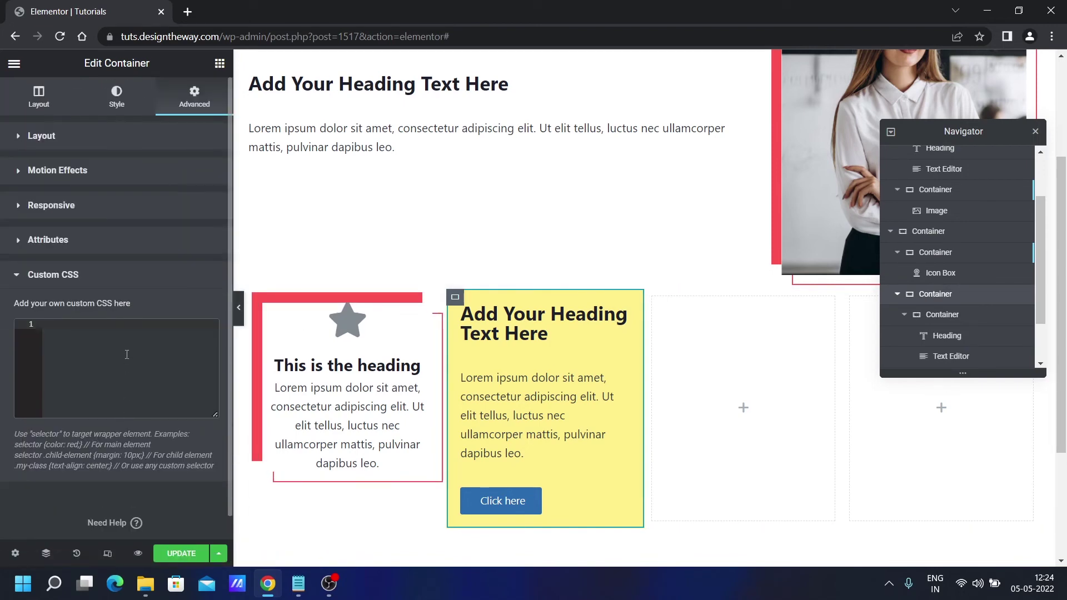
key("ctrl+v")
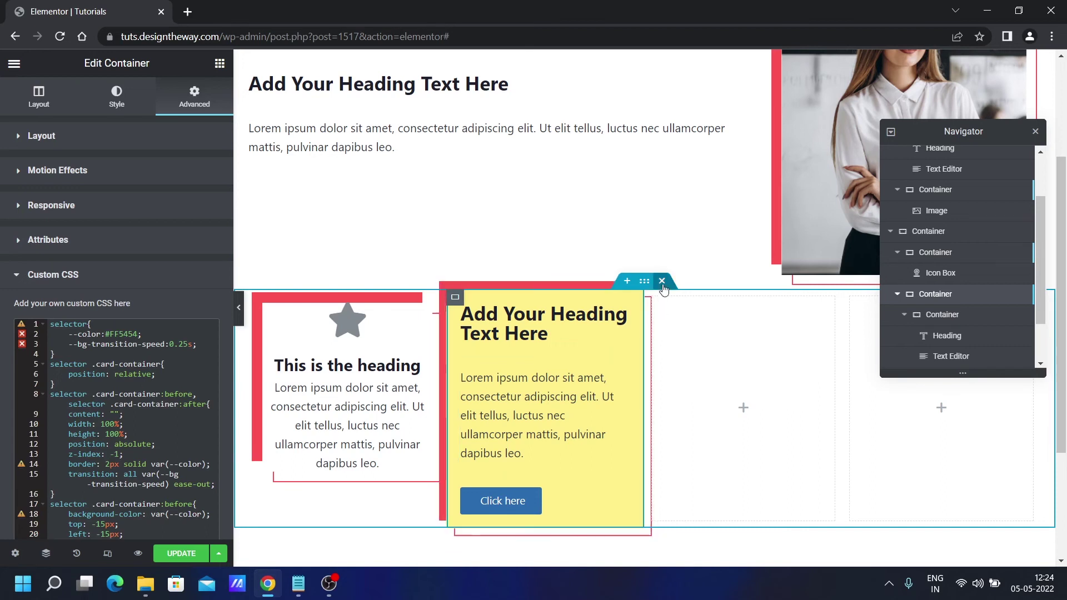
- Set the elements gap of the four-column parent container to 30 px and preview the cards without the editing panel
left_click(645, 282)
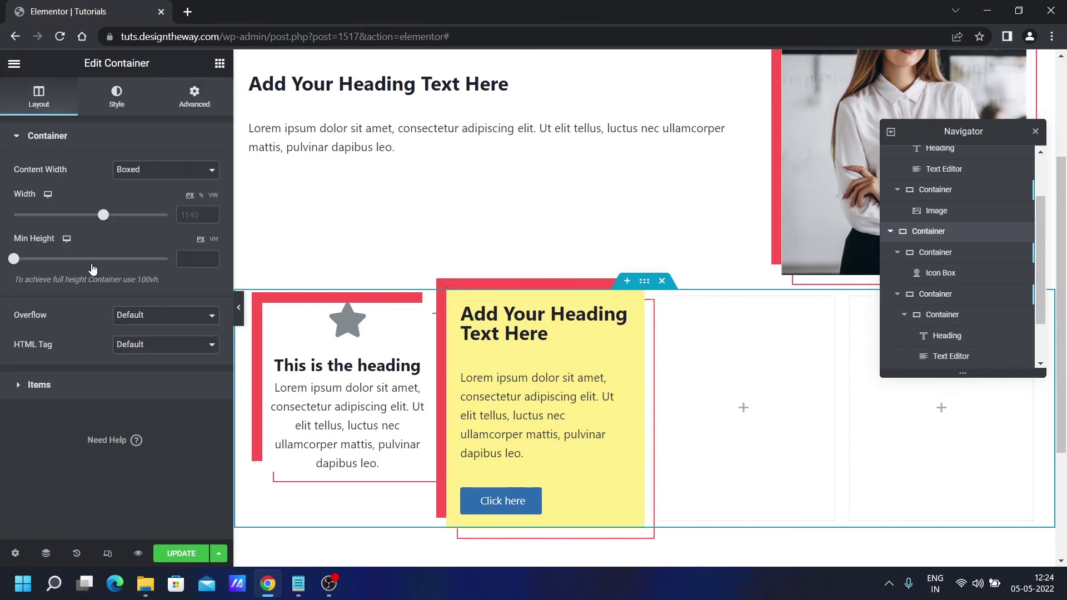
left_click(71, 389)
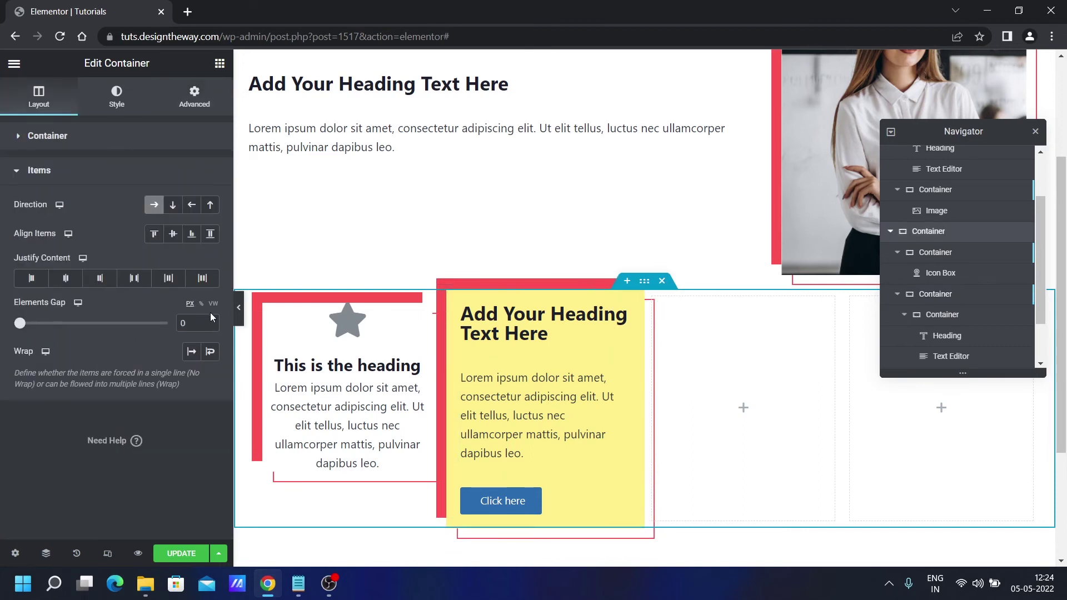
left_click_drag(197, 327, 181, 332)
type("20")
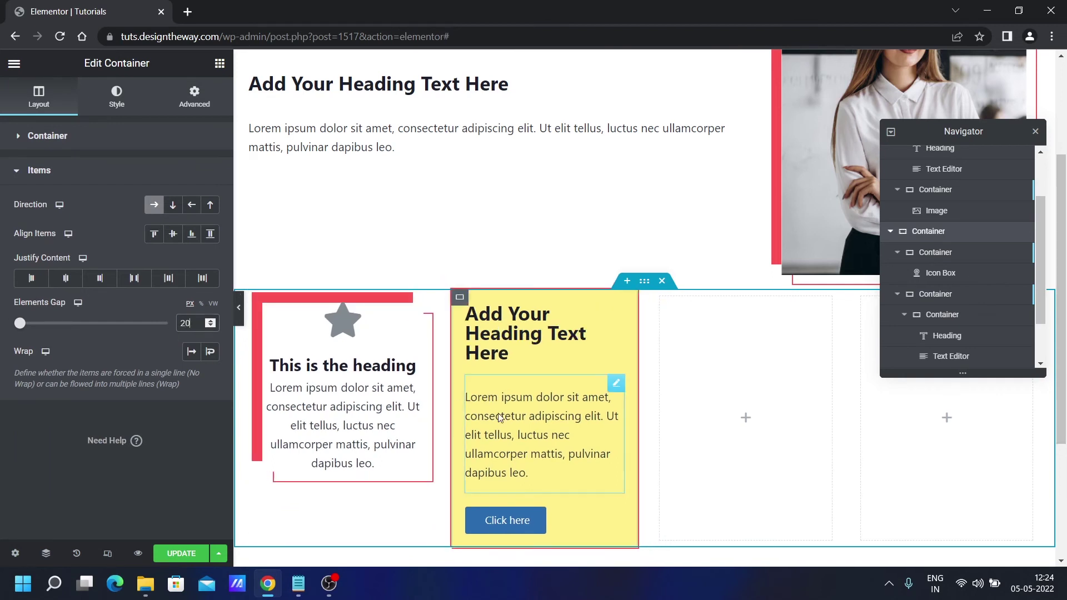
left_click_drag(186, 322, 181, 323)
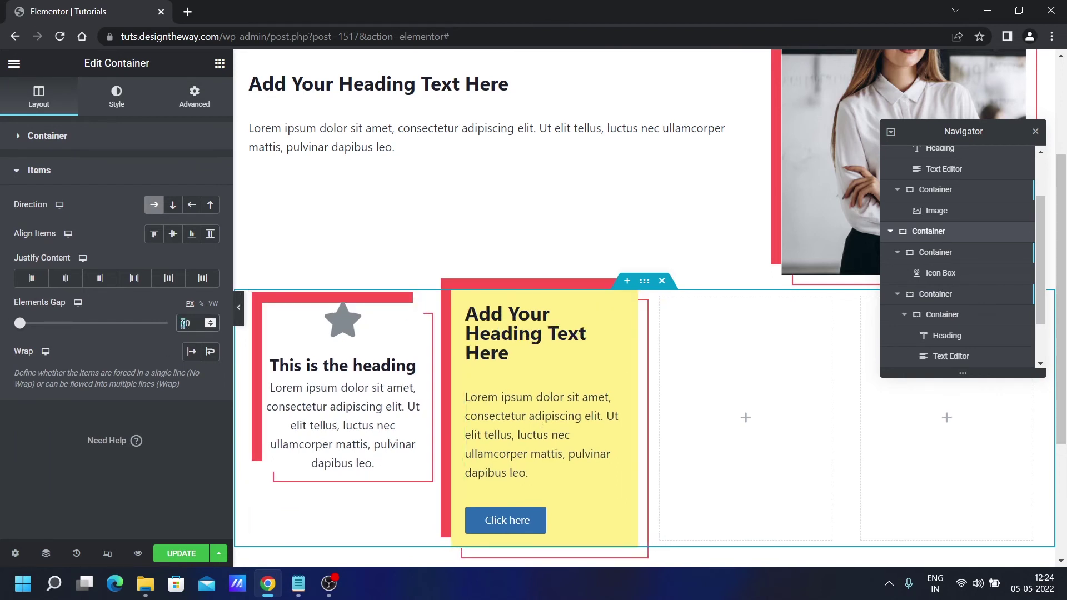
type("3")
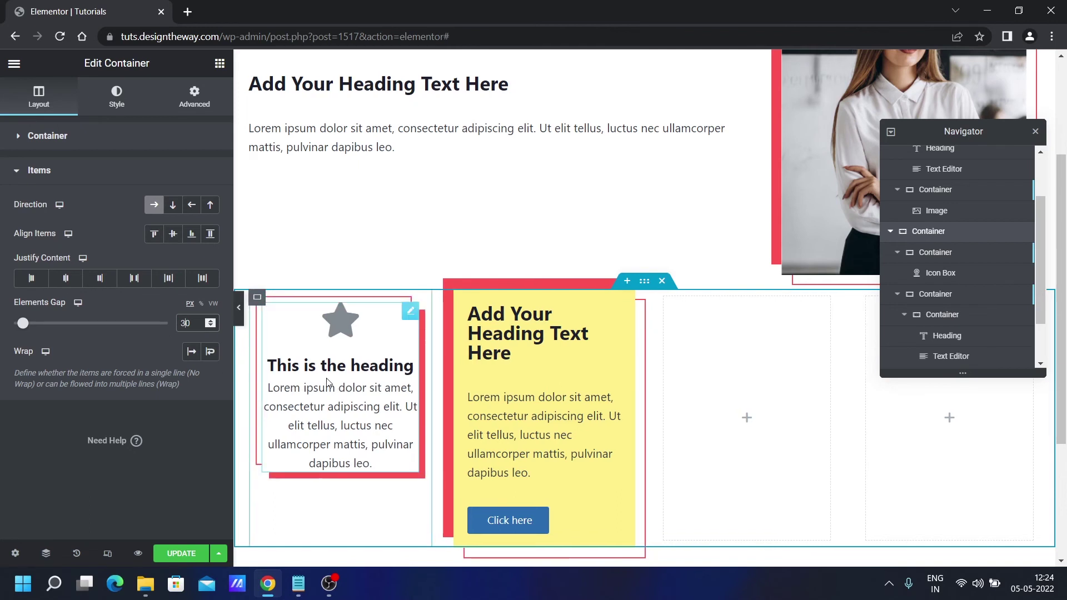
left_click(239, 308)
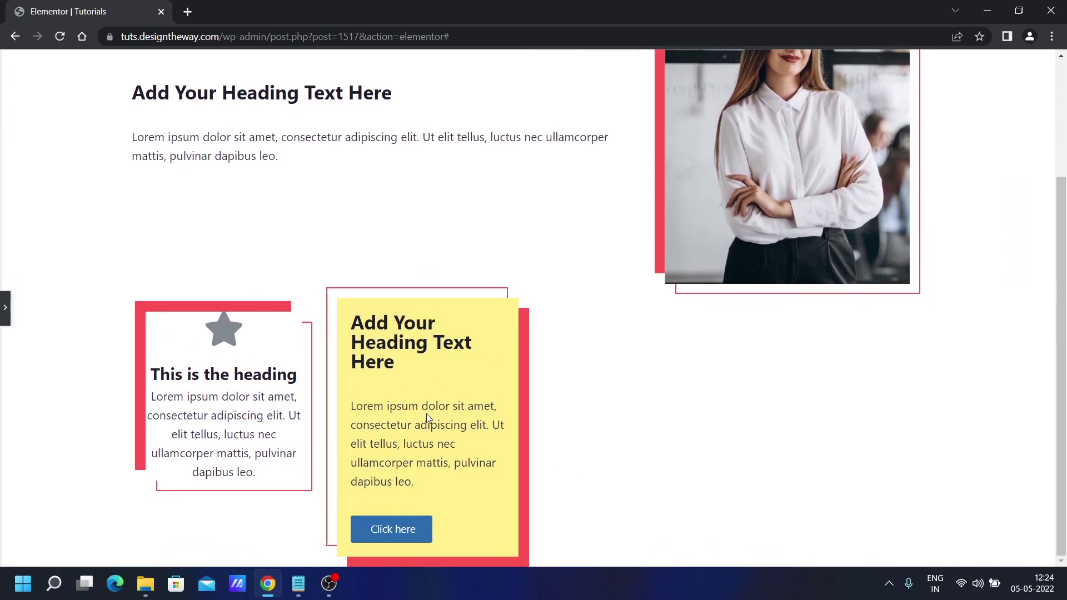
- Set the padding of the second column's outer container to 20 px on all sides
left_click(5, 310)
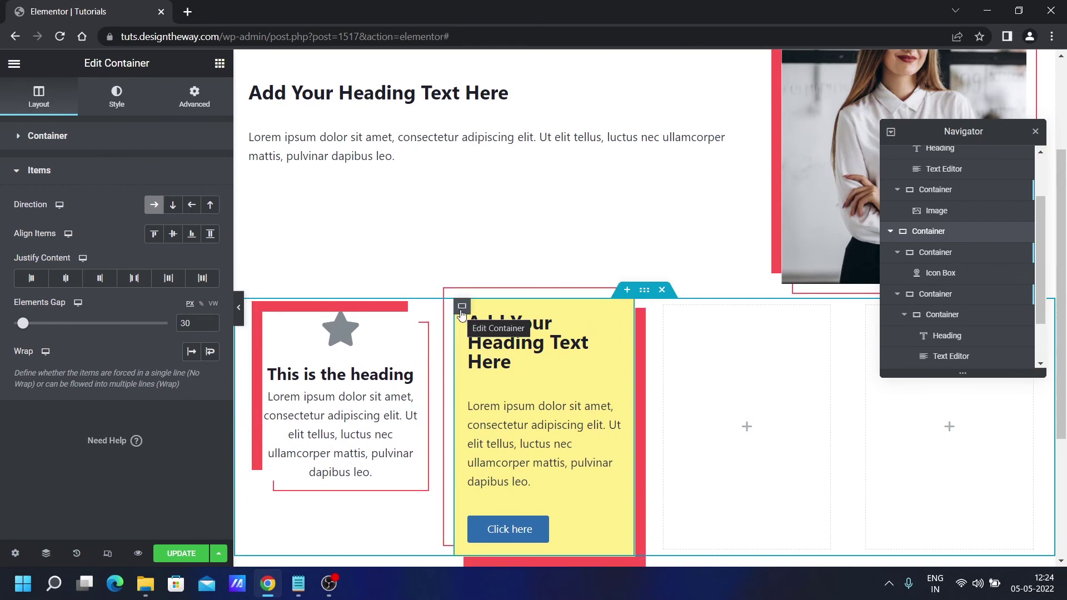
left_click(939, 297)
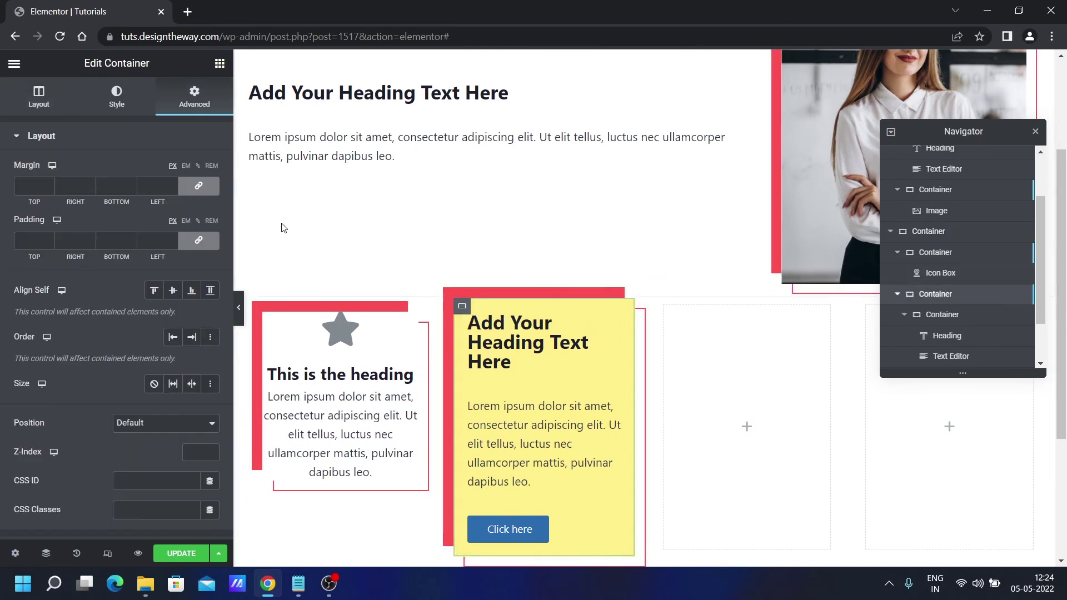
left_click(28, 242)
type("20")
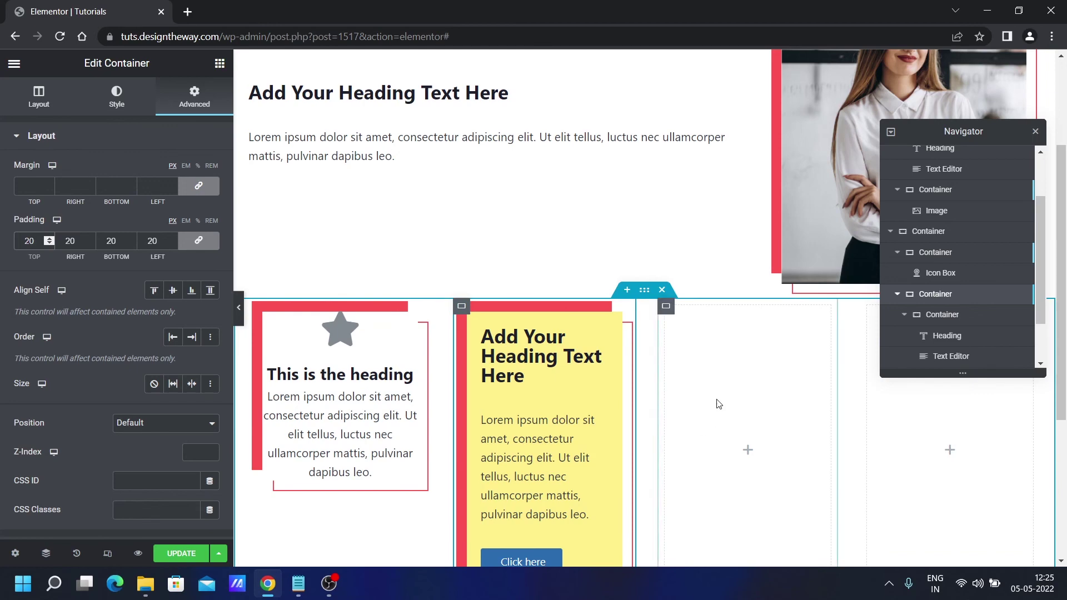
- Delete the four-column parent container holding the icon box and card, and close the Navigator
left_click(663, 291)
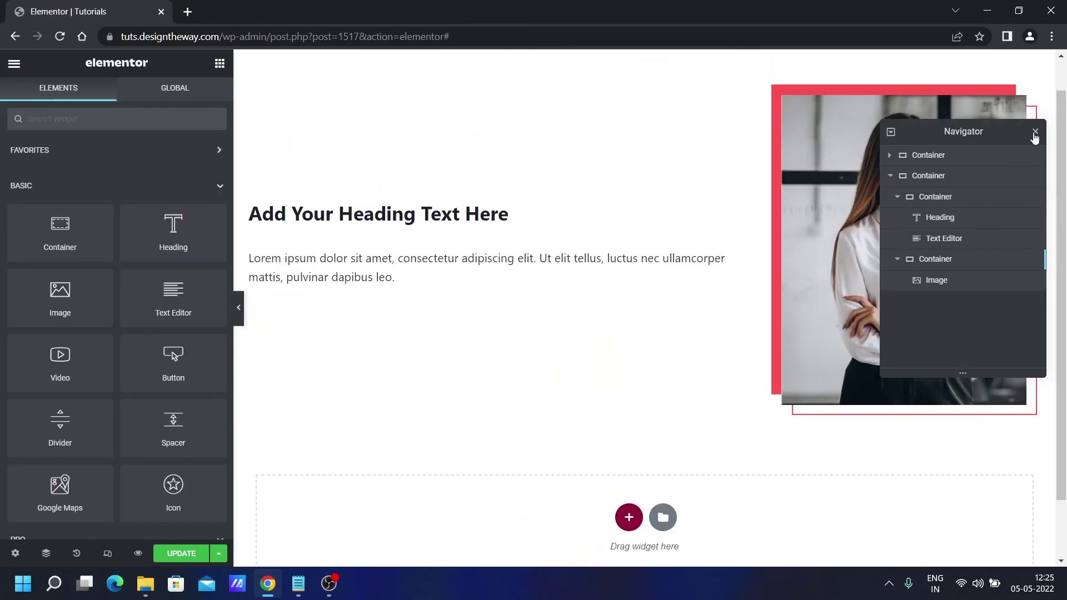
left_click(1039, 132)
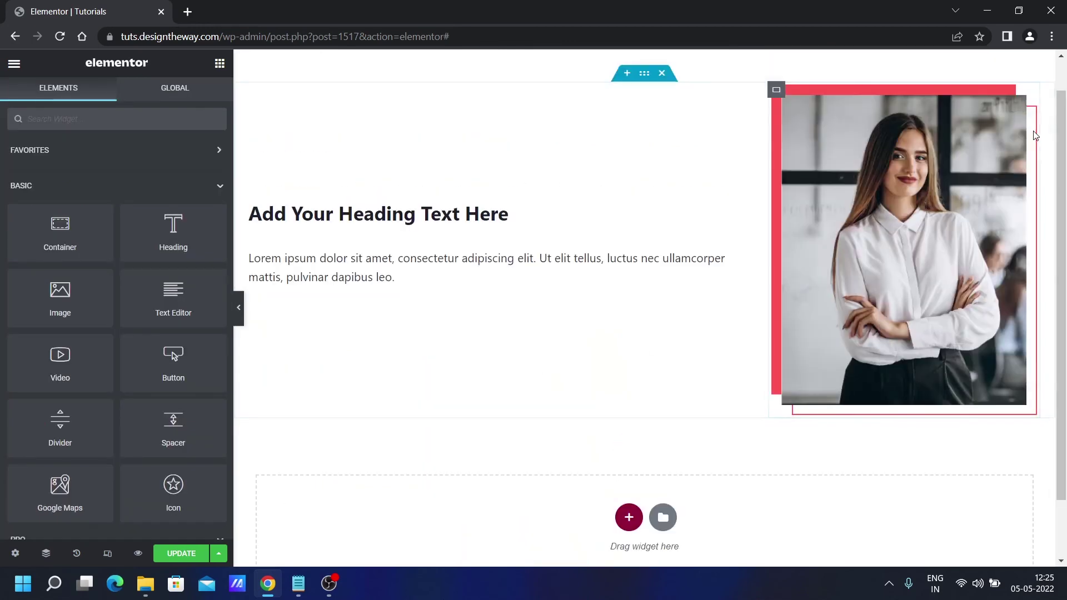
- Update the page with the current changes and open its preview in a new tab
left_click(176, 554)
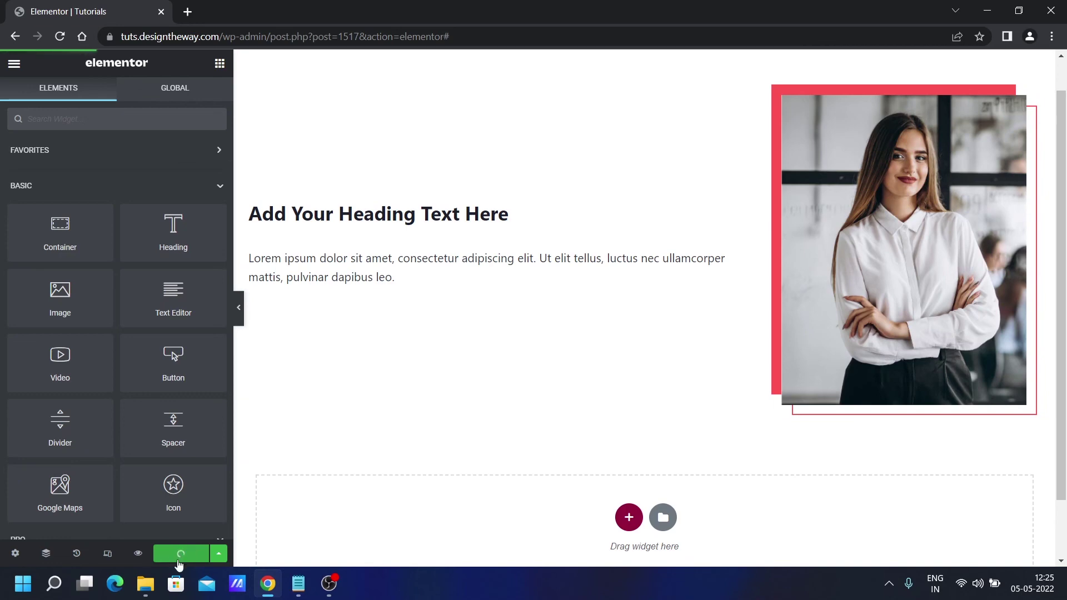
left_click(138, 554)
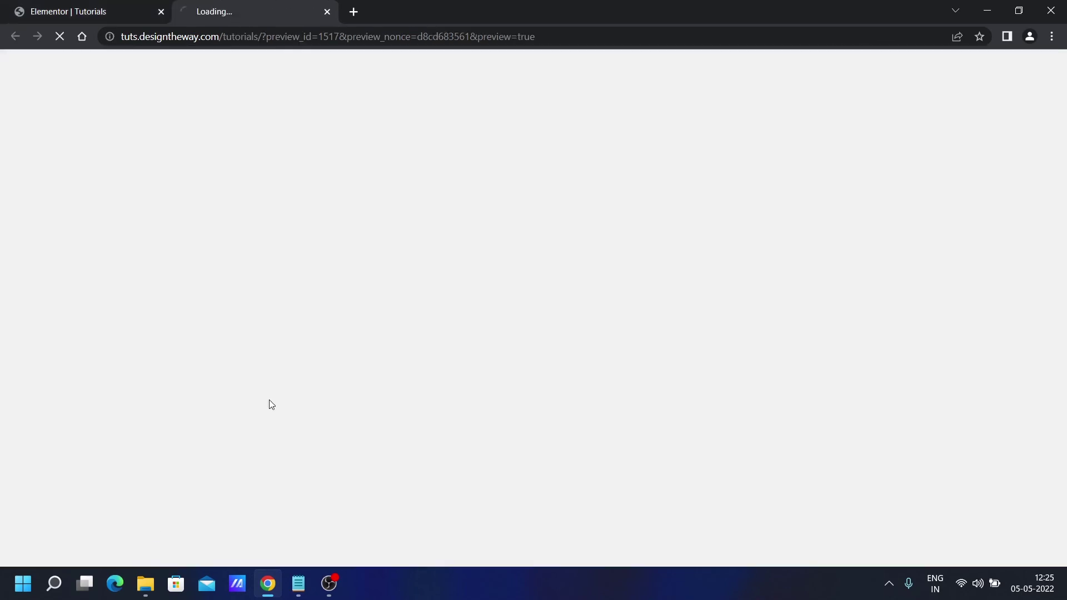